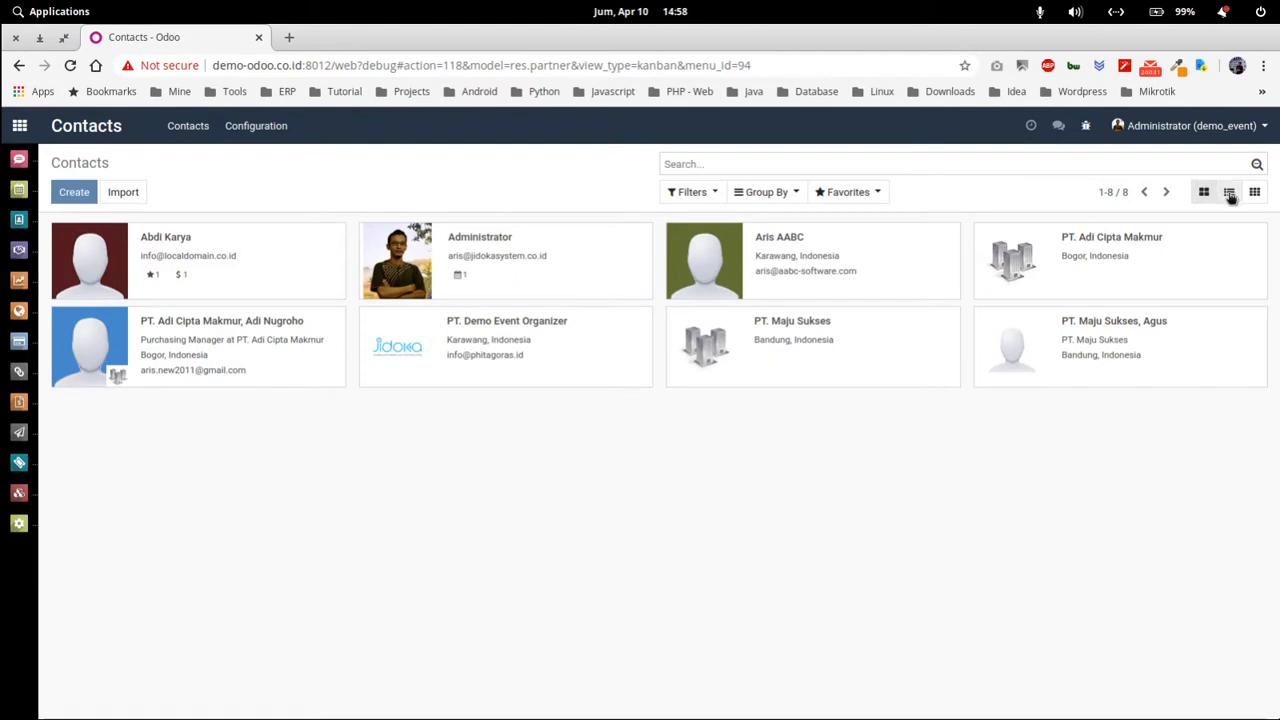
Try the contacts' list and activity layouts, then open the PT. Adi Cipta Makmur Purchasing Manager's card.
{"action": "left_click", "coordinate": [1229, 193]}
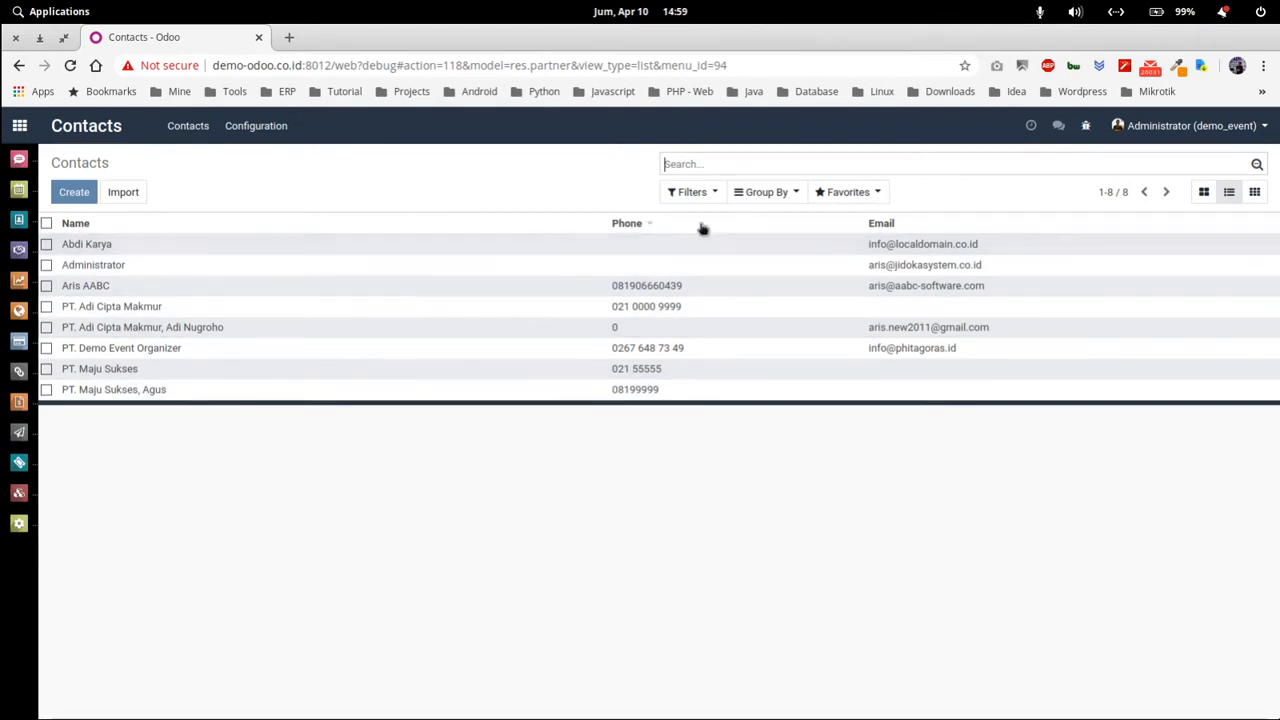
{"action": "left_click", "coordinate": [1256, 195]}
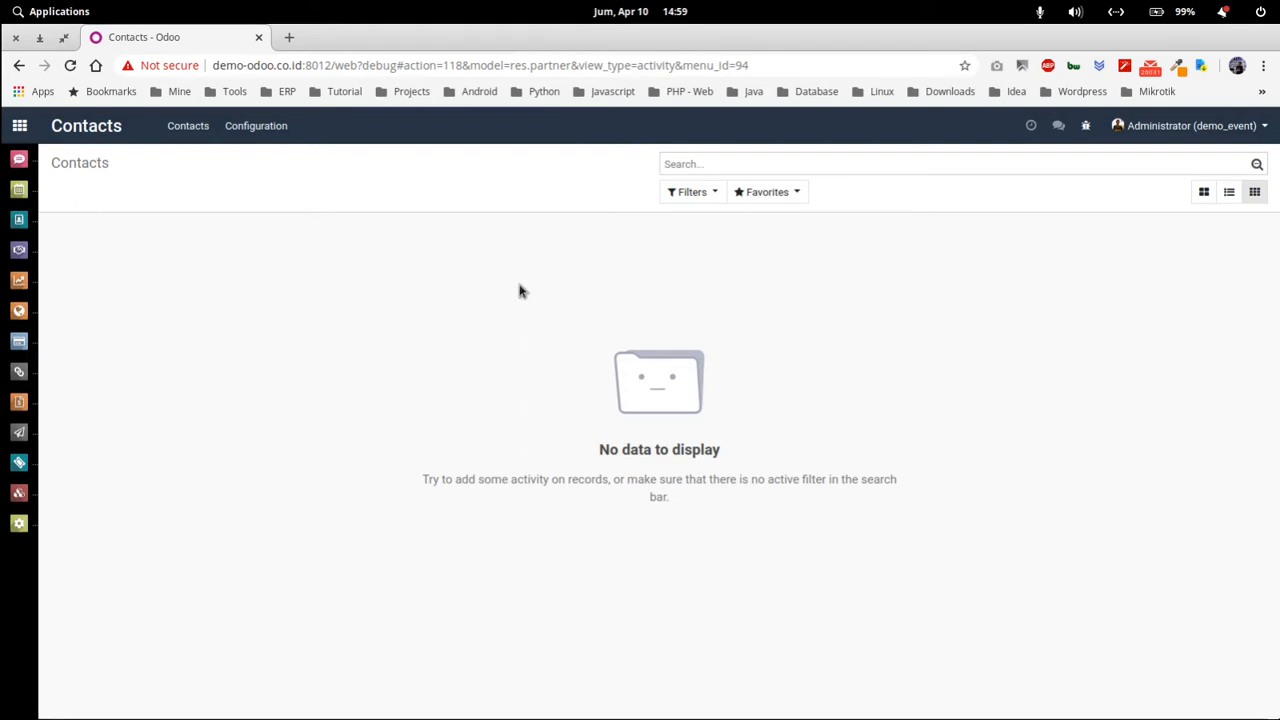
{"action": "left_click", "coordinate": [1204, 192]}
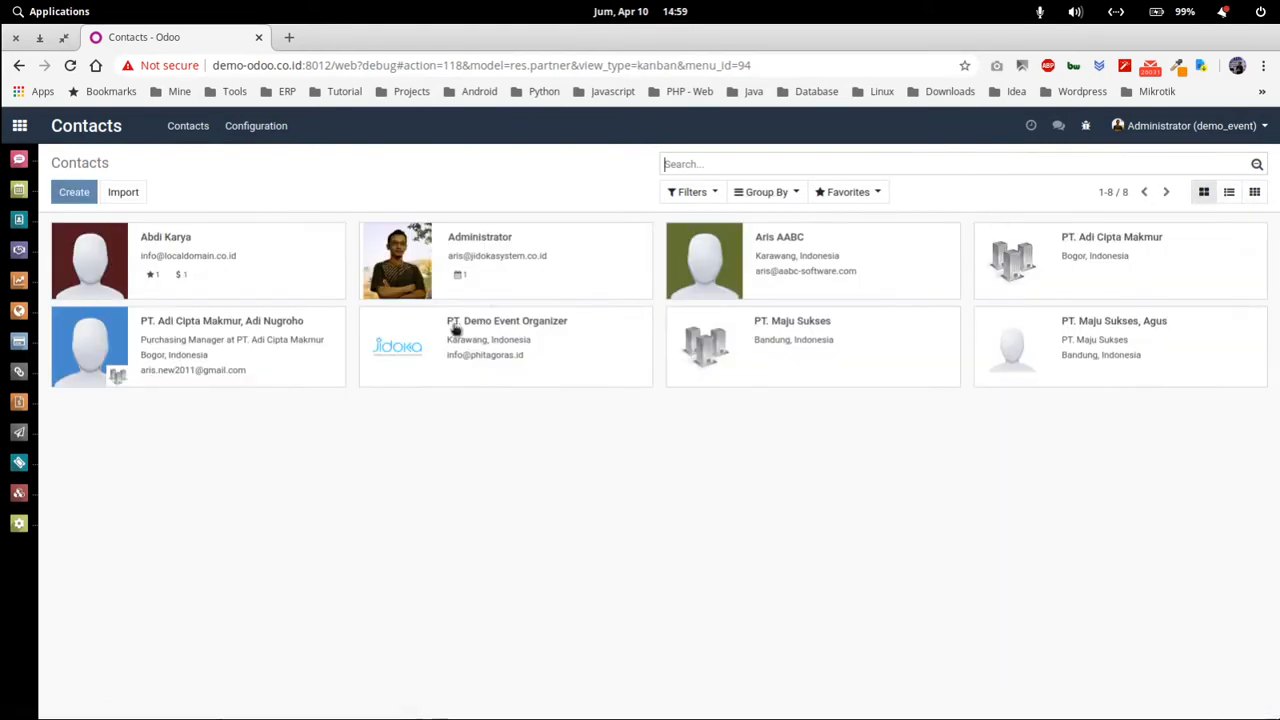
{"action": "left_click", "coordinate": [218, 354]}
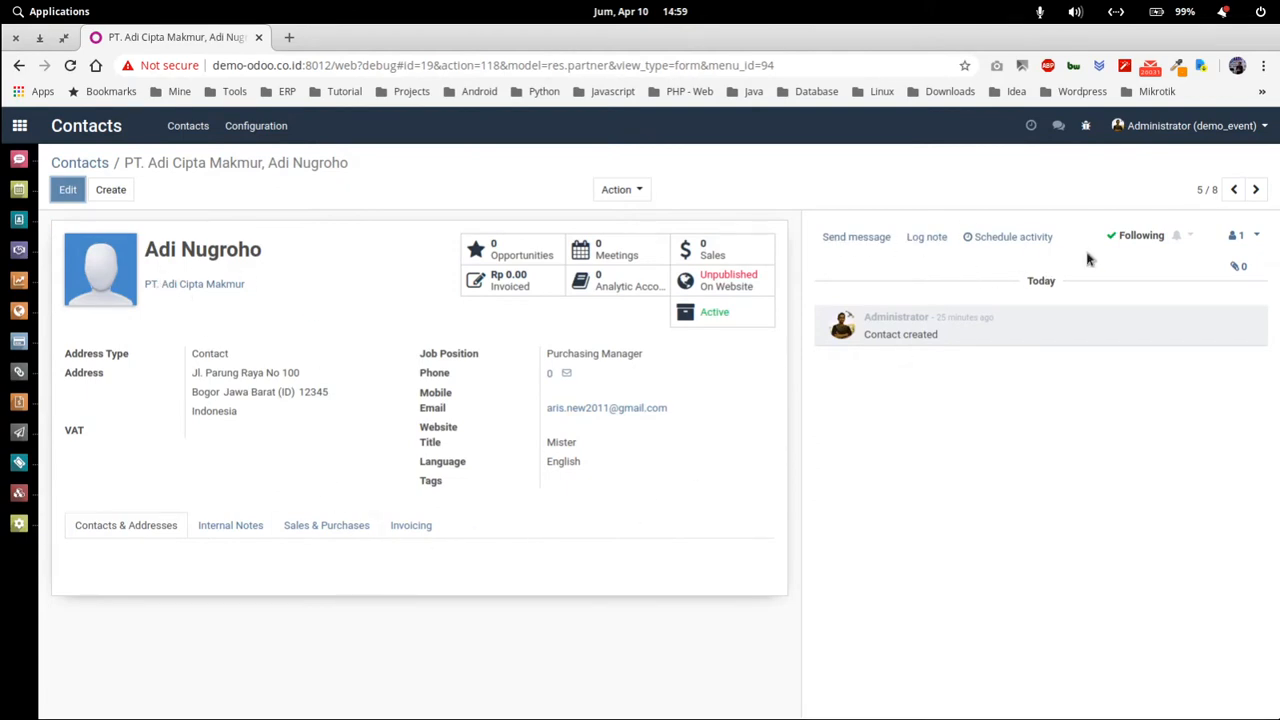
Schedule an Email activity titled 'Email perkenalan', due today, on this contact.
{"action": "left_click", "coordinate": [1002, 240]}
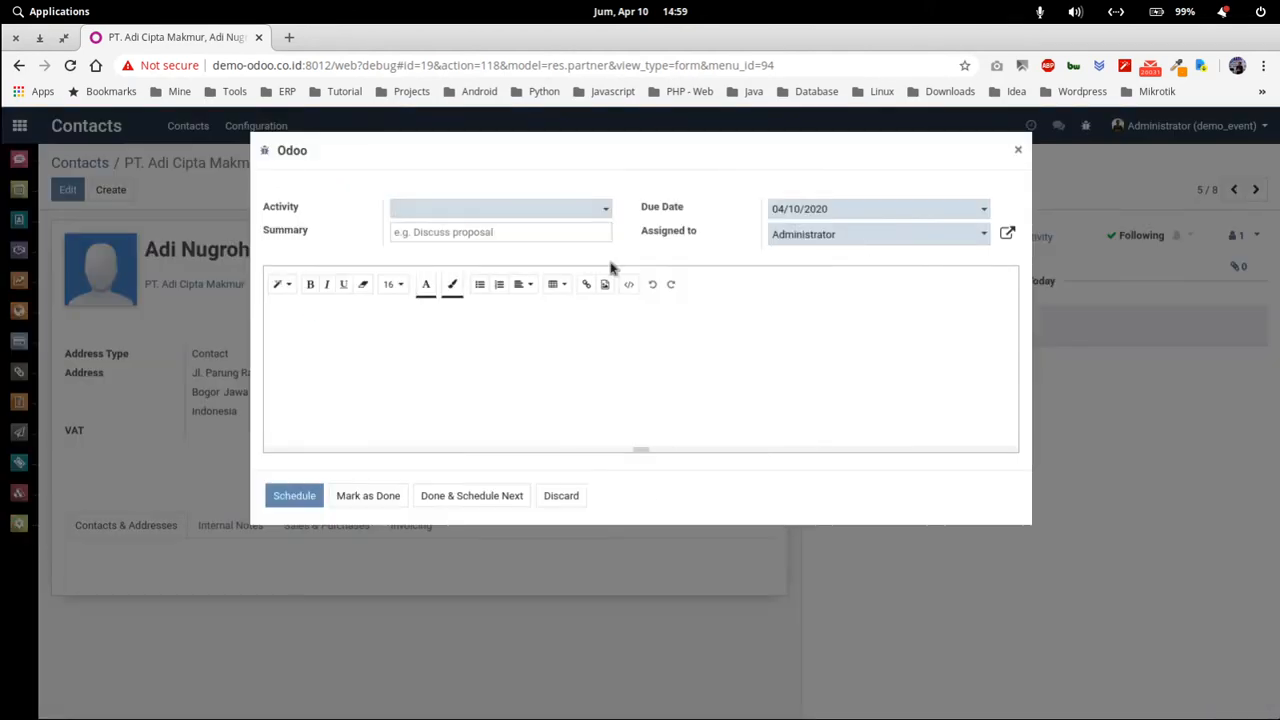
{"action": "left_click", "coordinate": [460, 210]}
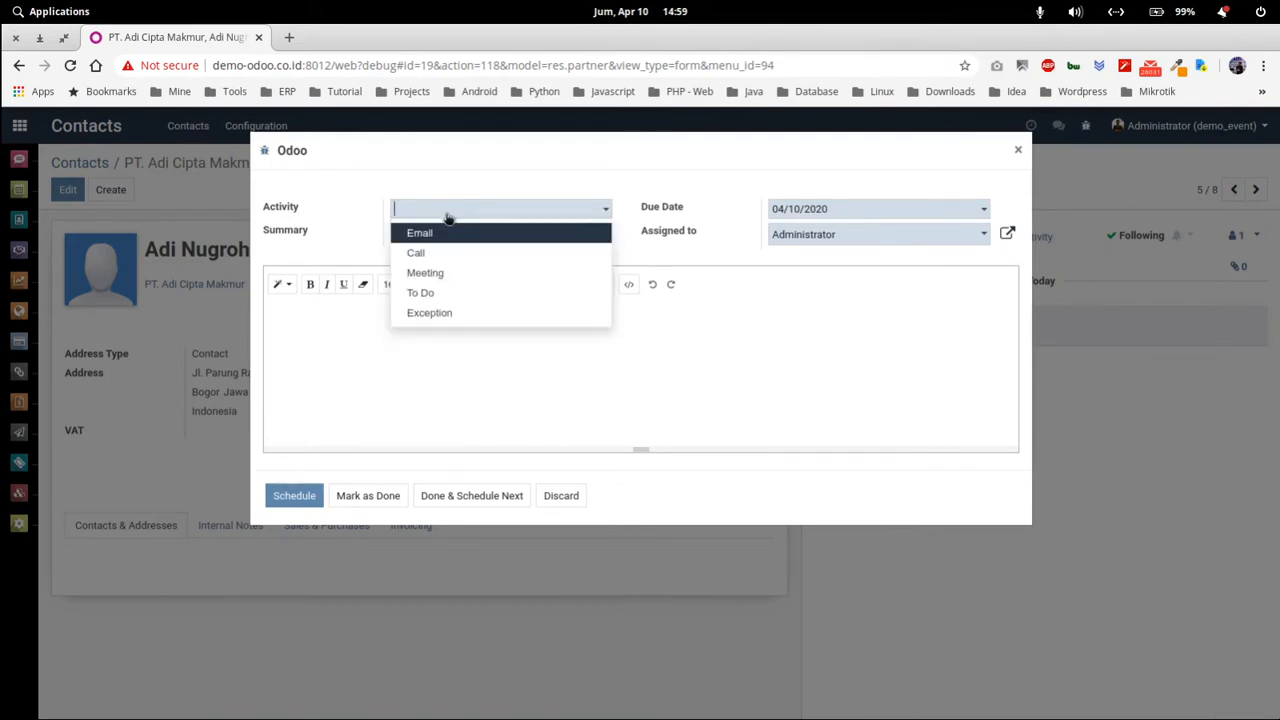
{"action": "left_click", "coordinate": [438, 233]}
{"action": "left_click", "coordinate": [455, 234]}
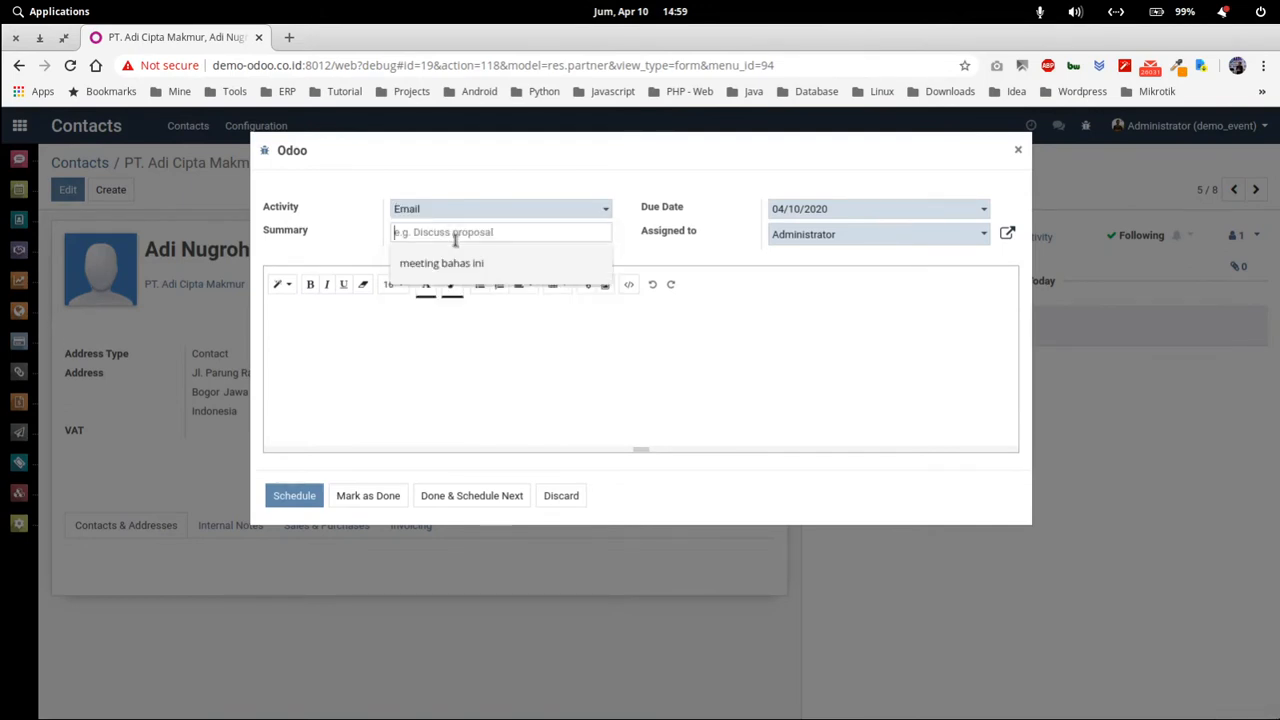
{"action": "type", "text": "Email perkenalan"}
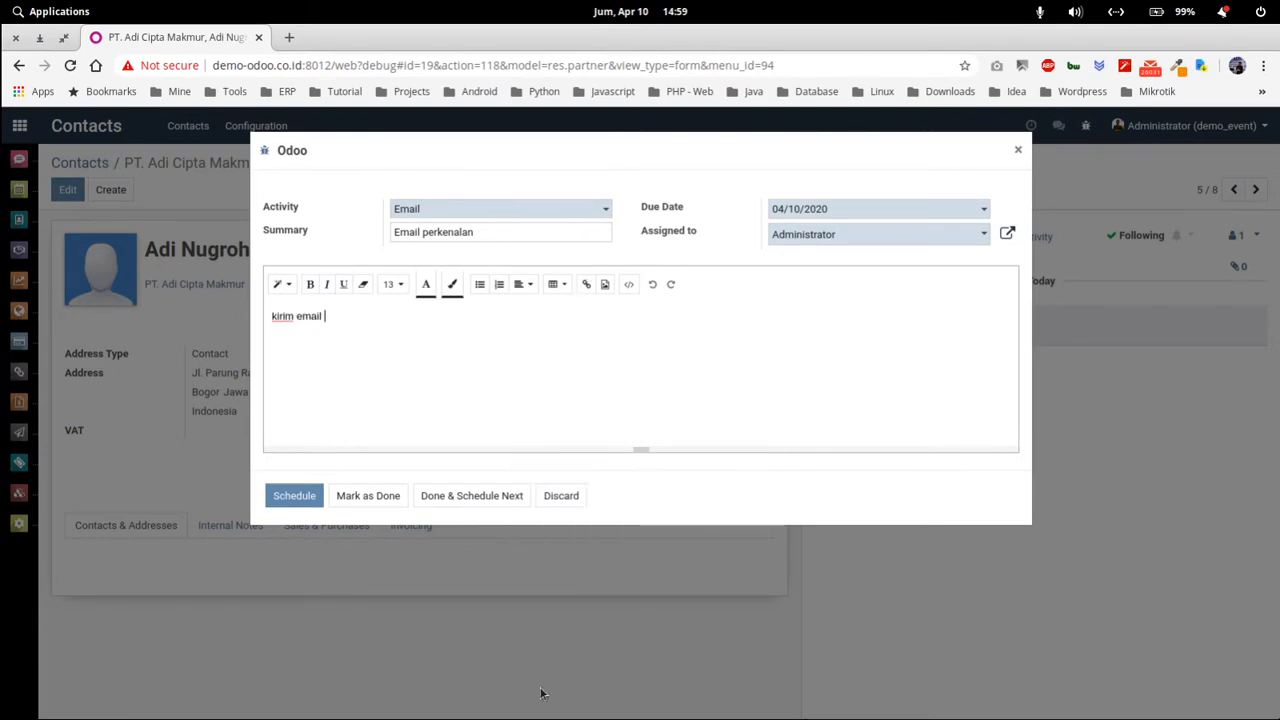
{"action": "type", "text": "erkelana"}
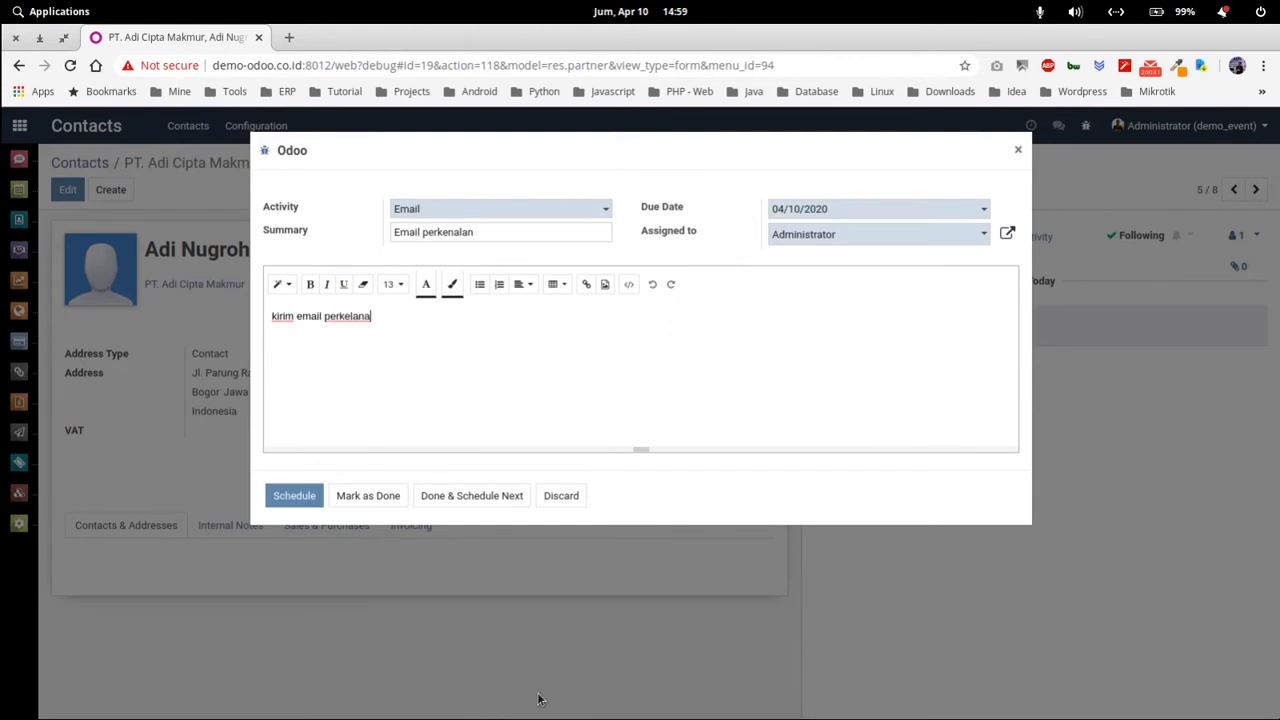
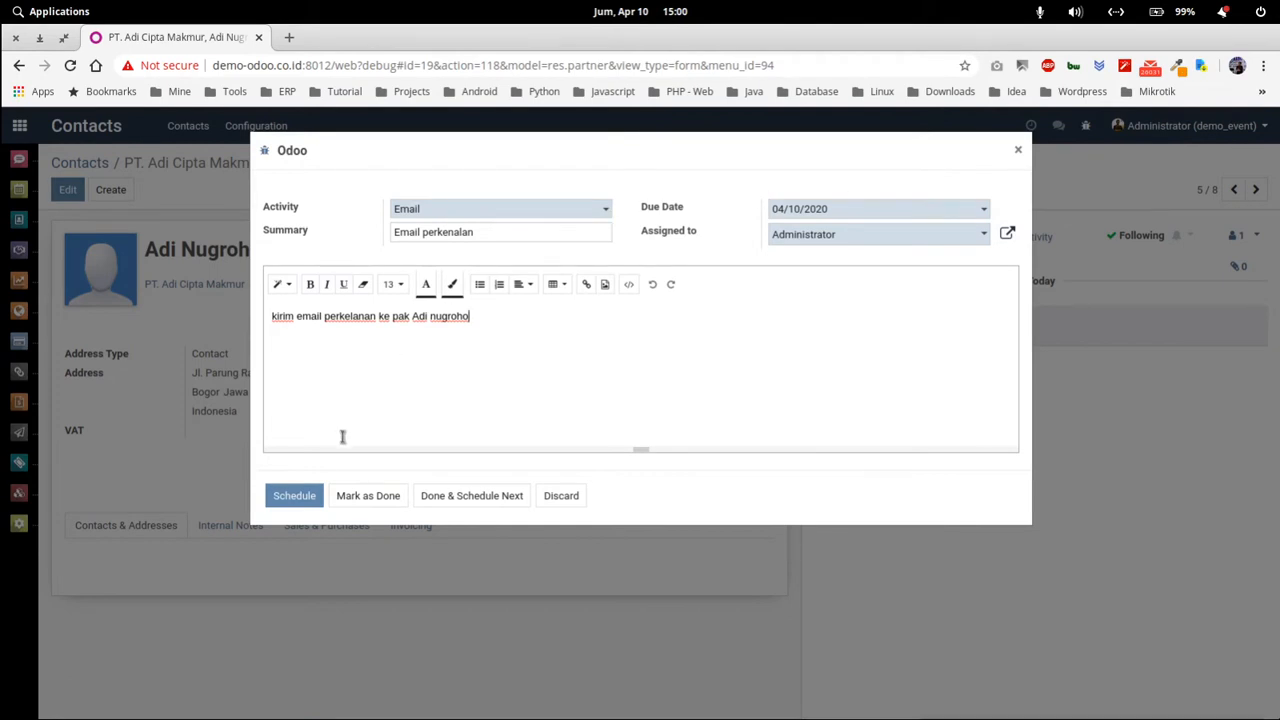
{"action": "left_click", "coordinate": [308, 500]}
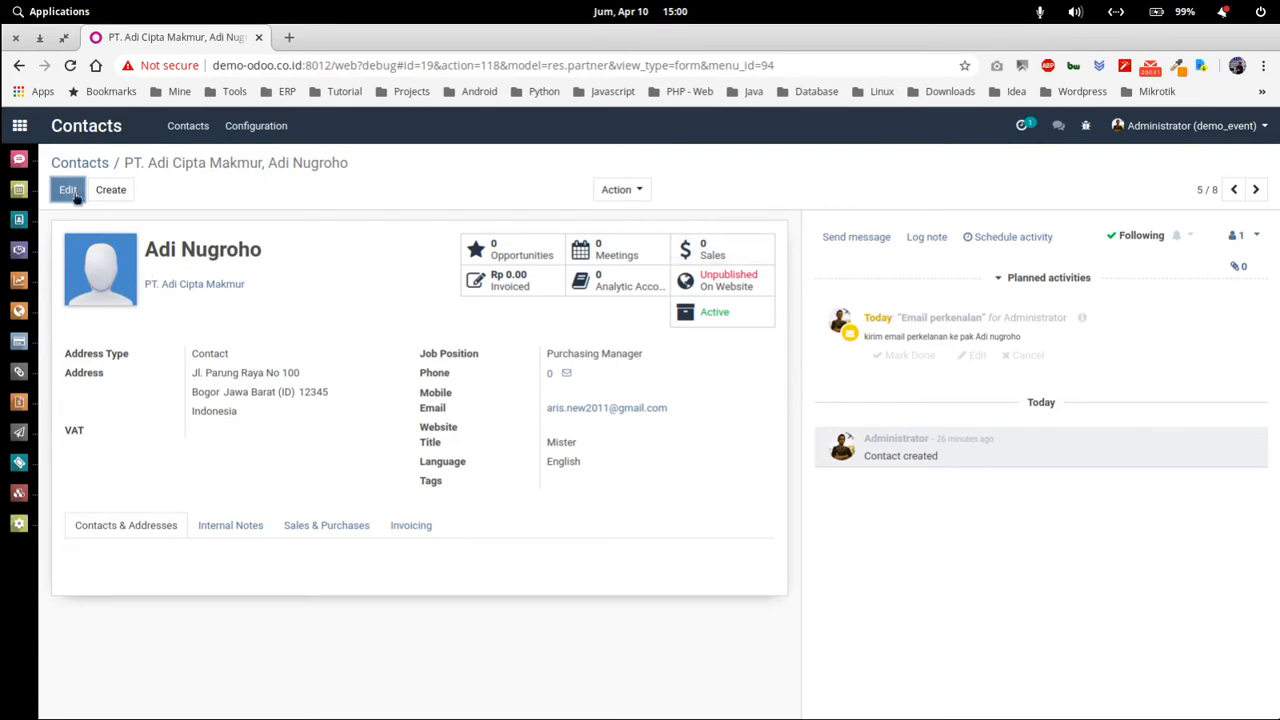
Cycle the contacts through activity, kanban and list views, ending on the activity view with the Apr 10 Email.
{"action": "left_click", "coordinate": [86, 164]}
{"action": "left_click", "coordinate": [1255, 193]}
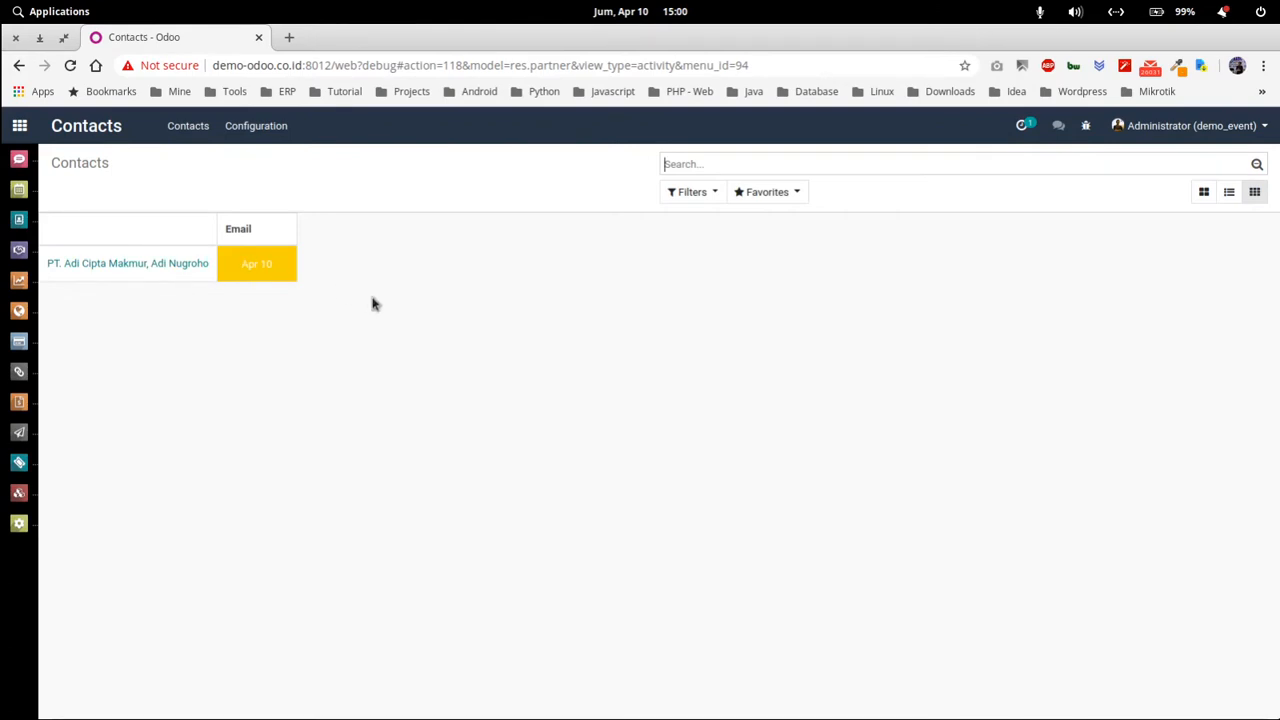
{"action": "left_click", "coordinate": [187, 126]}
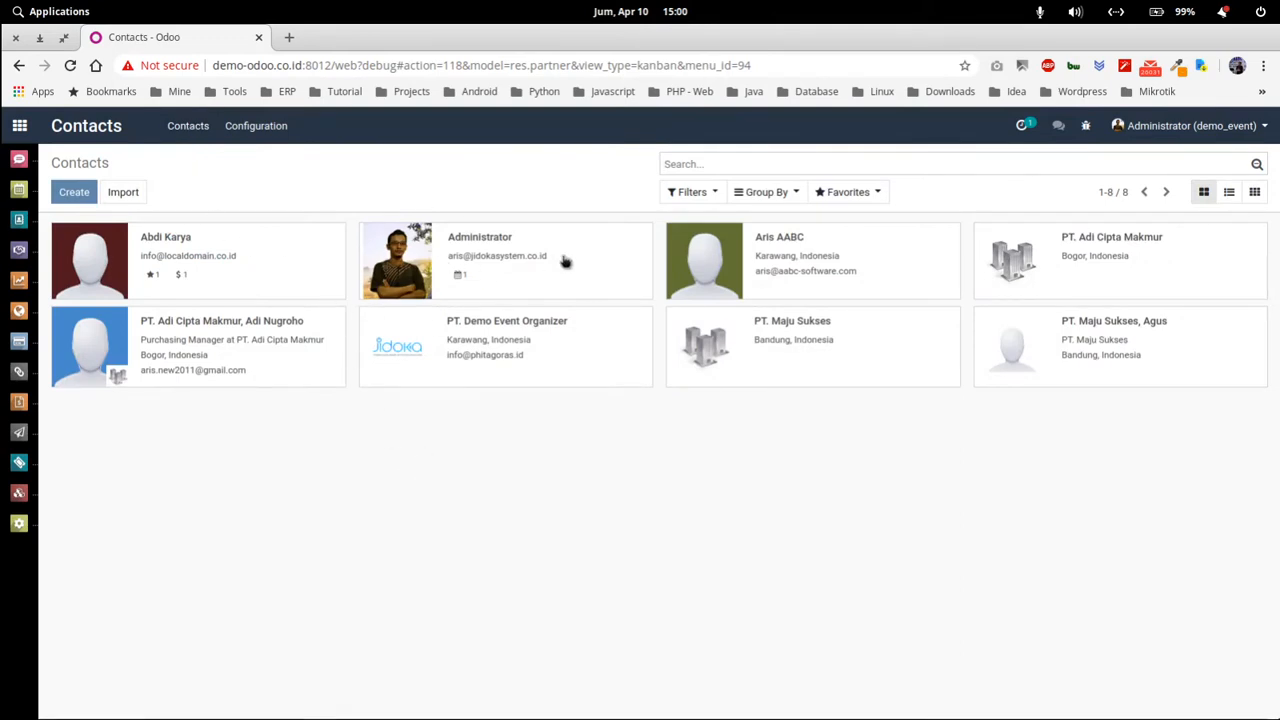
{"action": "left_click", "coordinate": [1229, 193]}
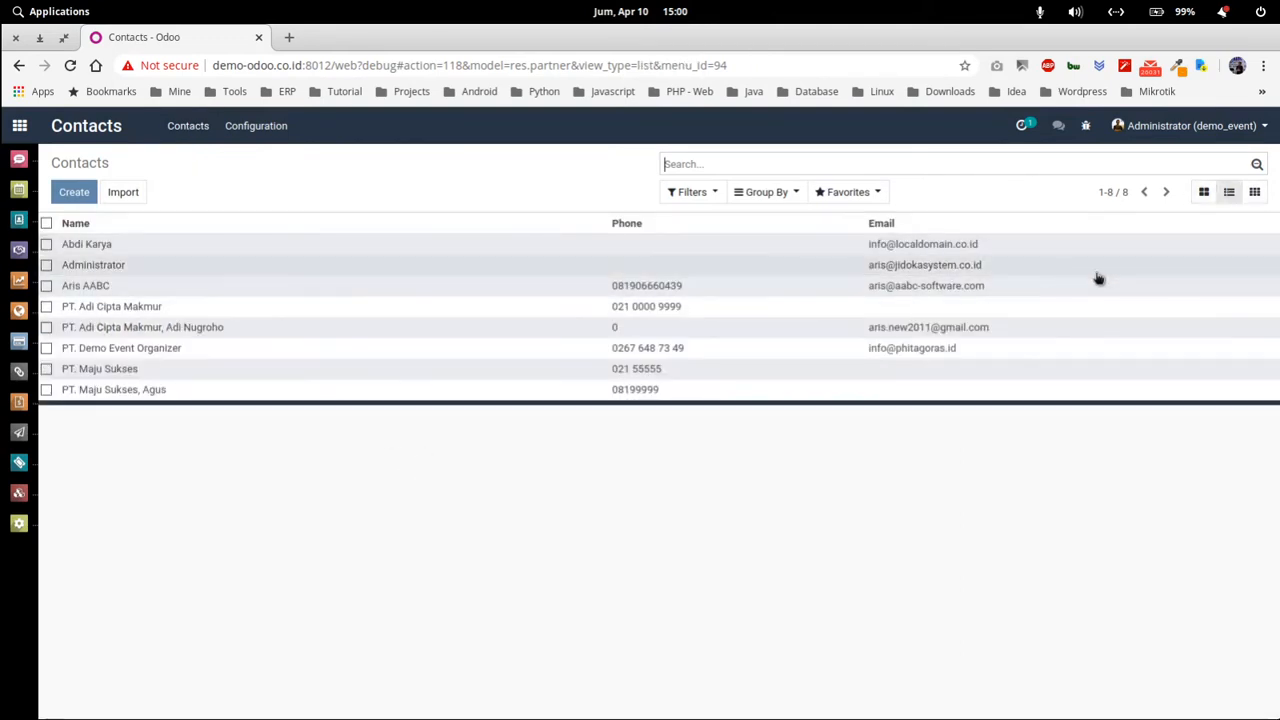
{"action": "left_click", "coordinate": [1255, 192]}
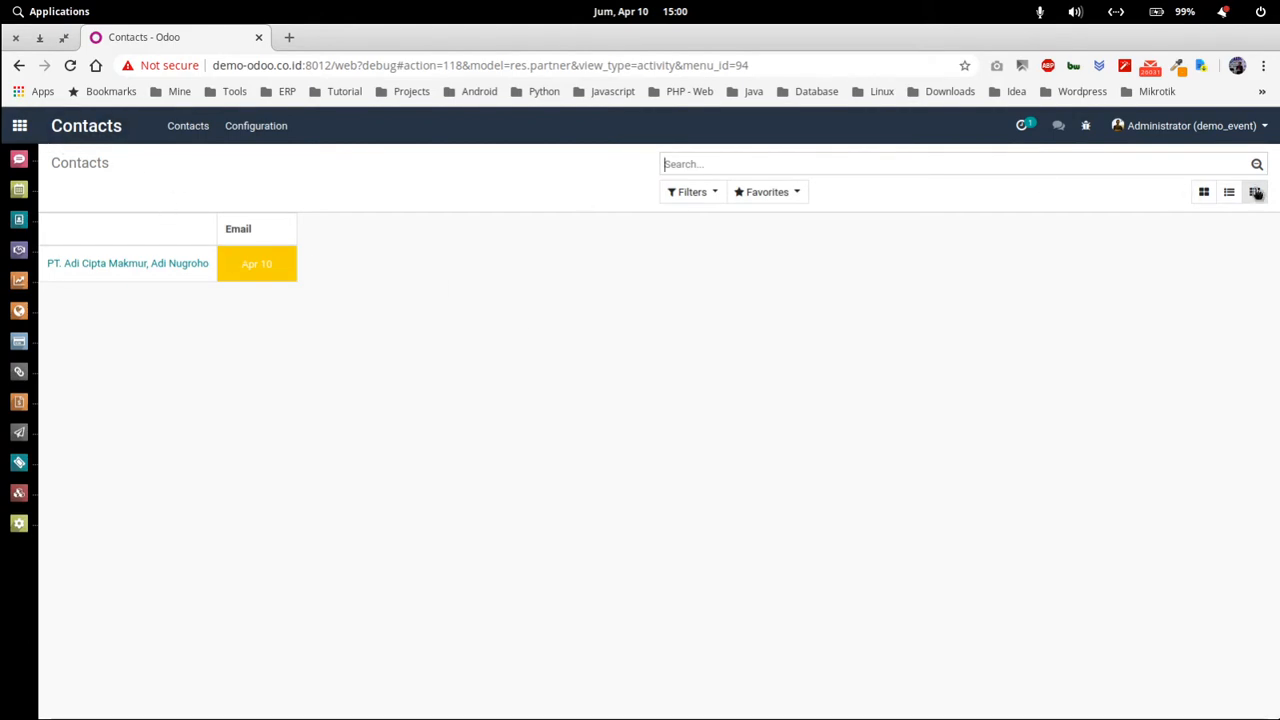
Open the Sales app from the home screen, showing the quotations calendar for Apr 5–11, 2020.
{"action": "left_click", "coordinate": [19, 125]}
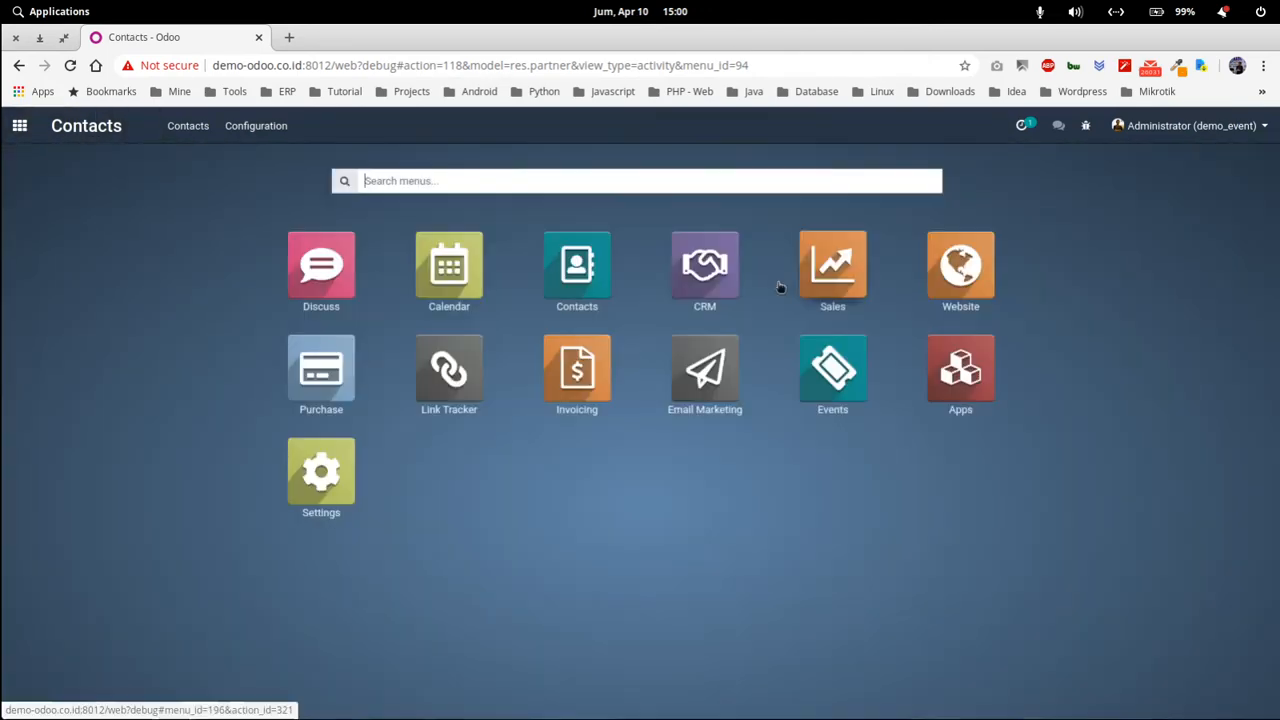
{"action": "left_click", "coordinate": [868, 287]}
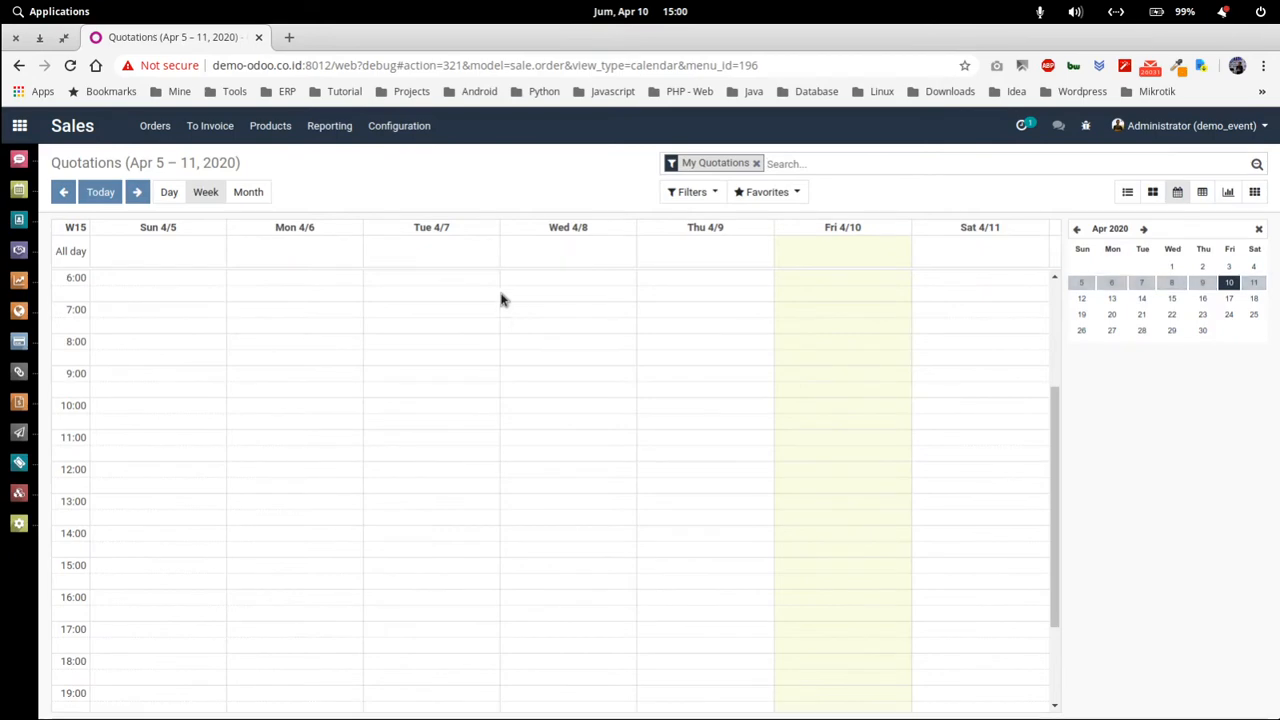
Switch the quotations calendar to April 2020 month view and come back from SO001.
{"action": "left_click", "coordinate": [250, 192]}
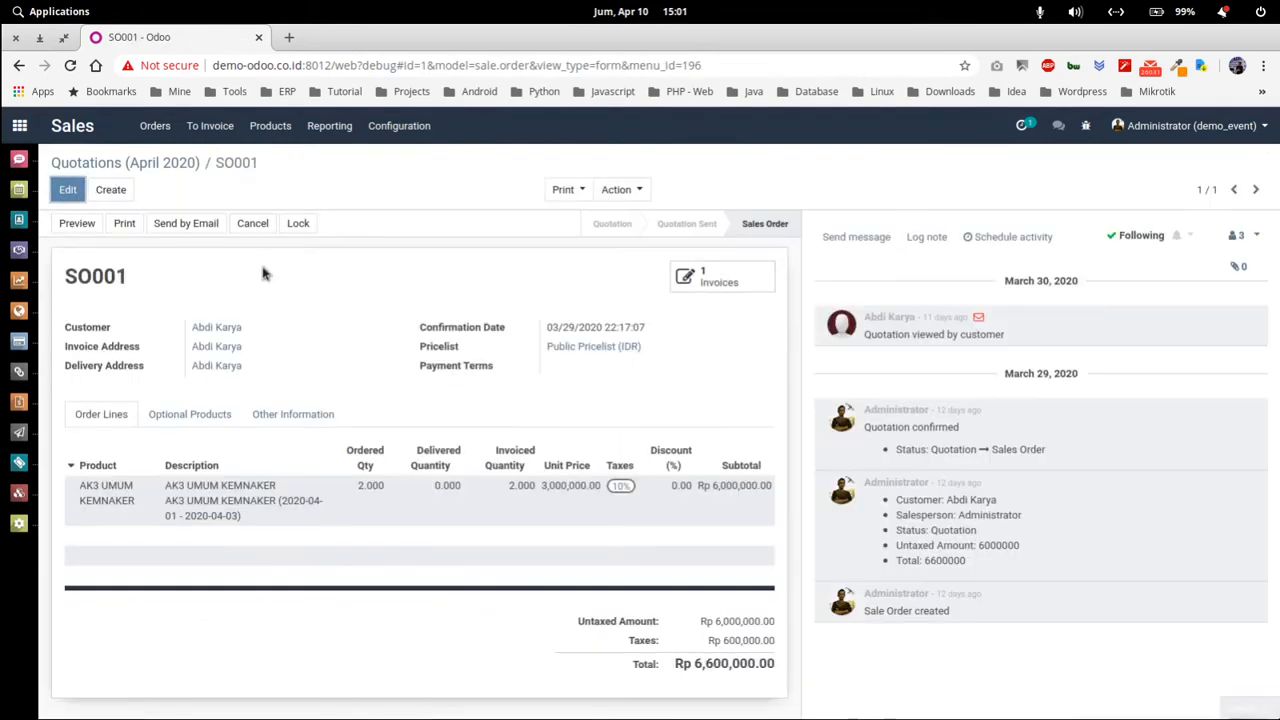
{"action": "left_click", "coordinate": [128, 163]}
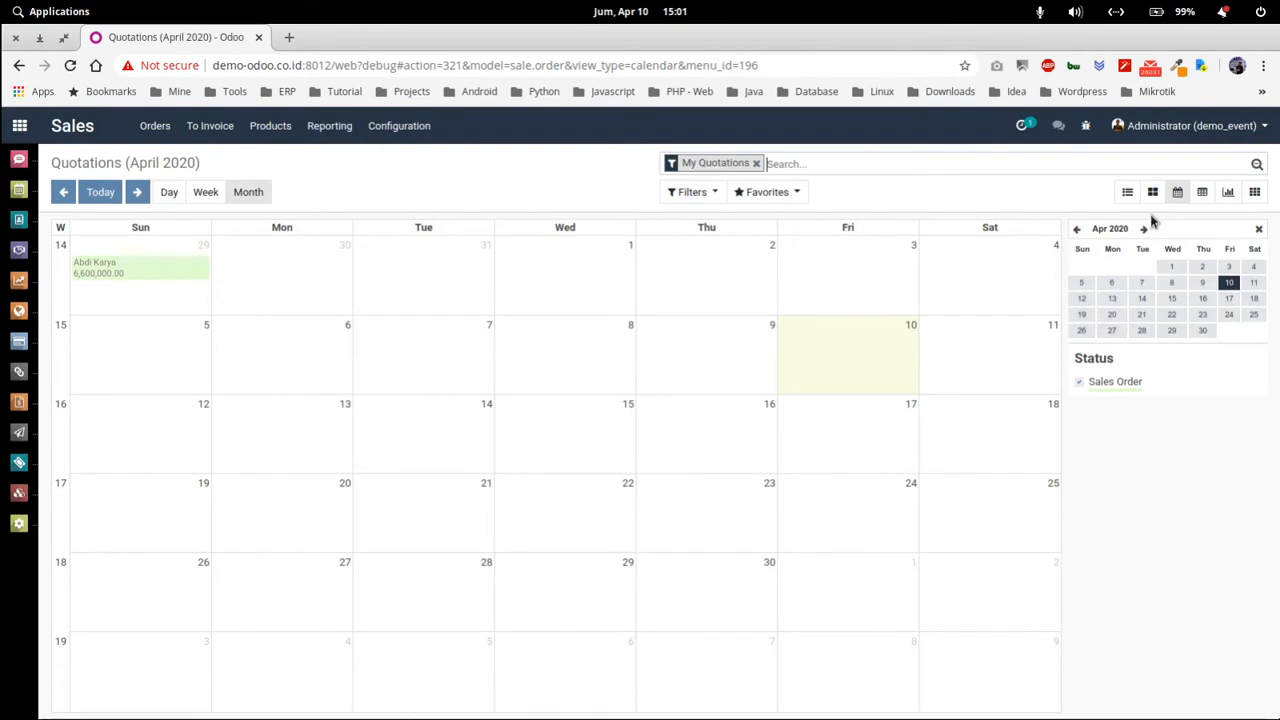
Show the quotations as a pivot table with the Total row grouped by Customer.
{"action": "left_click", "coordinate": [1203, 193]}
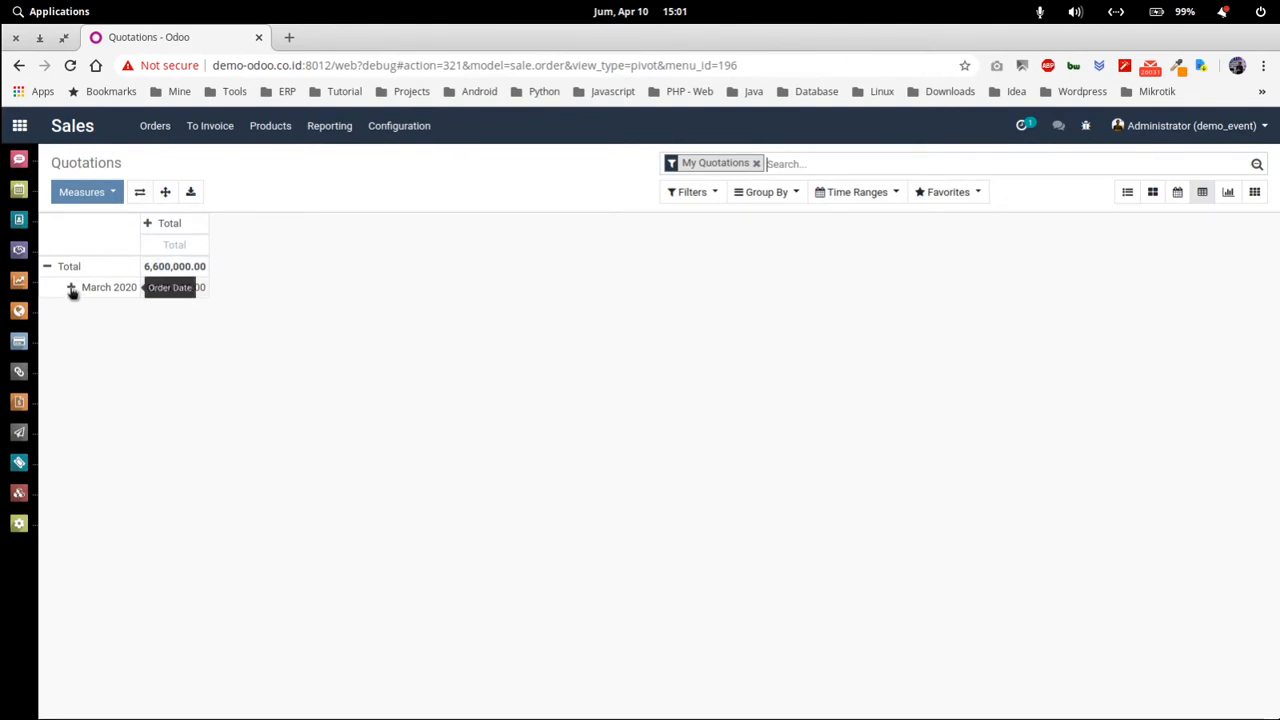
{"action": "left_click", "coordinate": [47, 267]}
{"action": "left_click", "coordinate": [47, 267]}
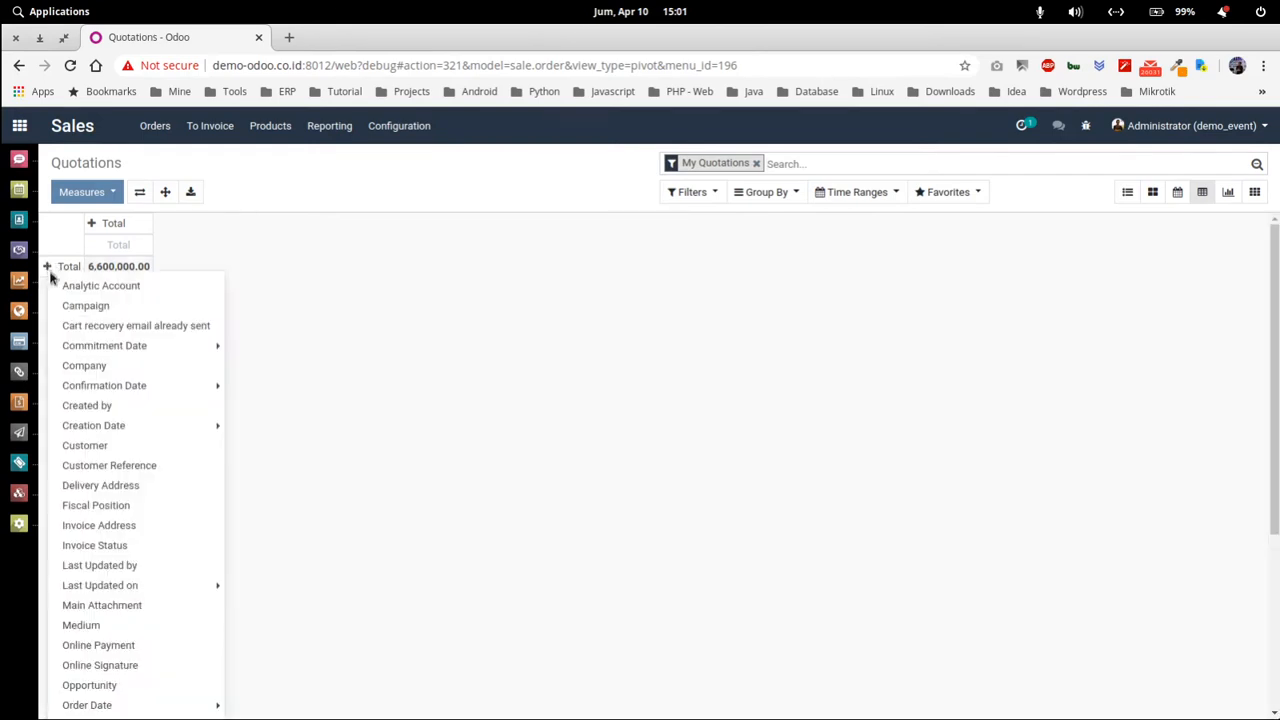
{"action": "scroll", "coordinate": [100, 505], "scroll_direction": "down", "scroll_amount": 3}
{"action": "scroll", "coordinate": [103, 509], "scroll_direction": "up", "scroll_amount": 2}
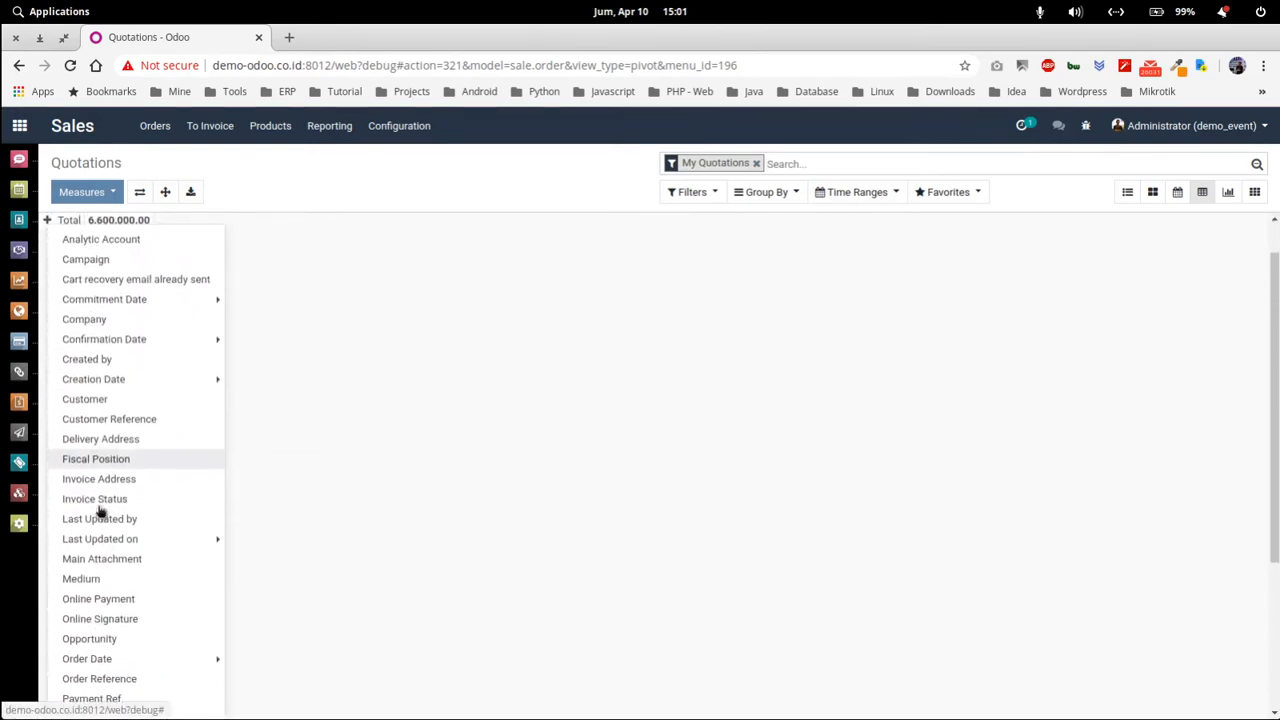
{"action": "left_click", "coordinate": [88, 399]}
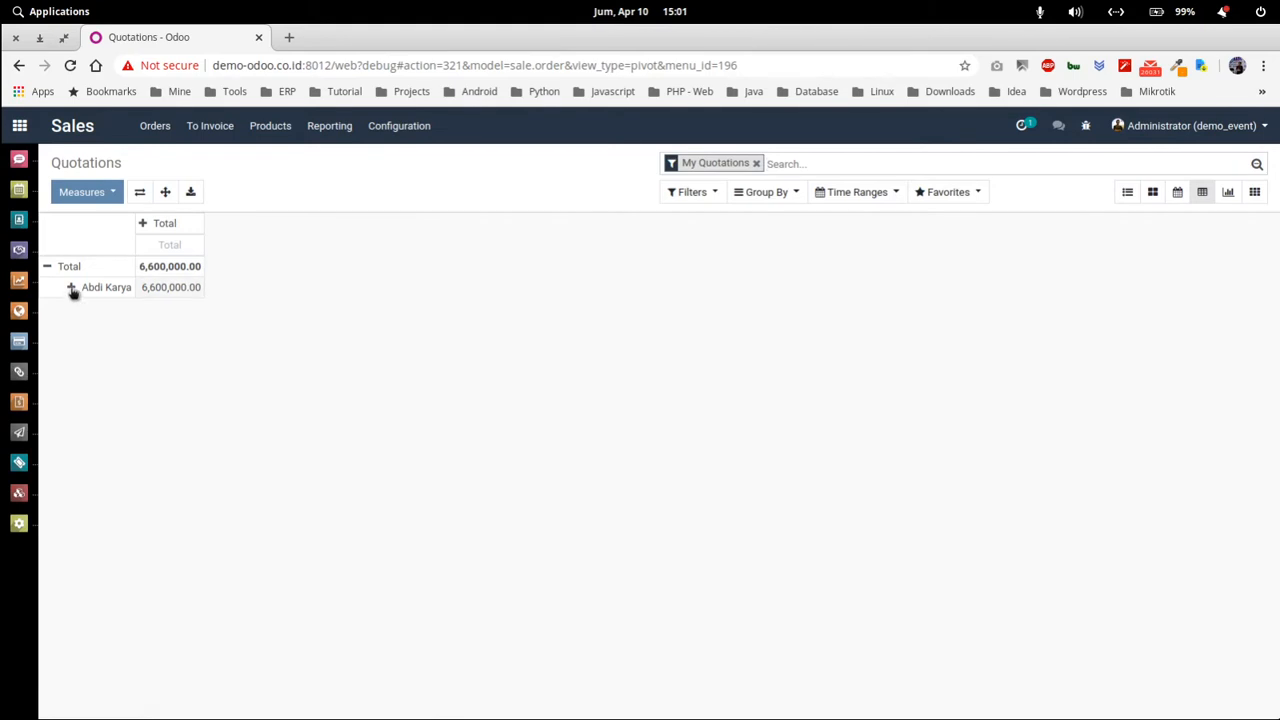
Break the customer rows down by Salesperson, then the salesperson rows by Status.
{"action": "left_click", "coordinate": [72, 289]}
{"action": "scroll", "coordinate": [129, 483], "scroll_direction": "down", "scroll_amount": 5}
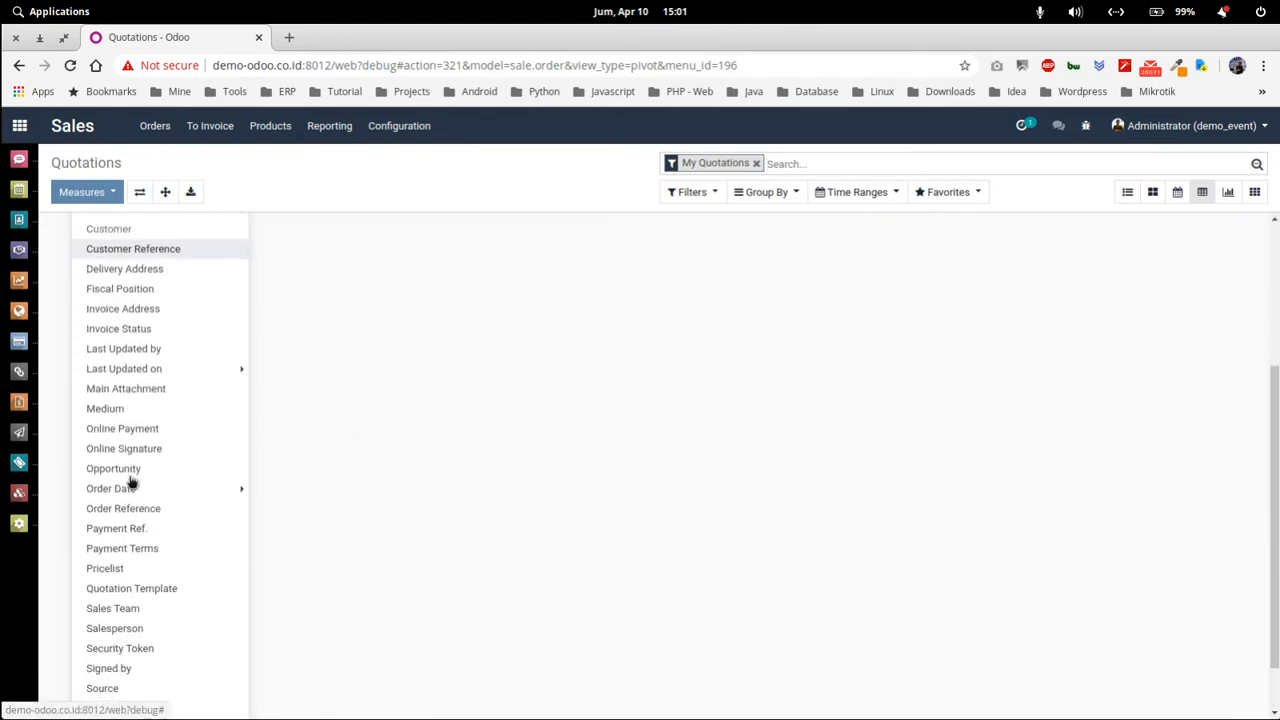
{"action": "scroll", "coordinate": [130, 483], "scroll_direction": "down", "scroll_amount": 2}
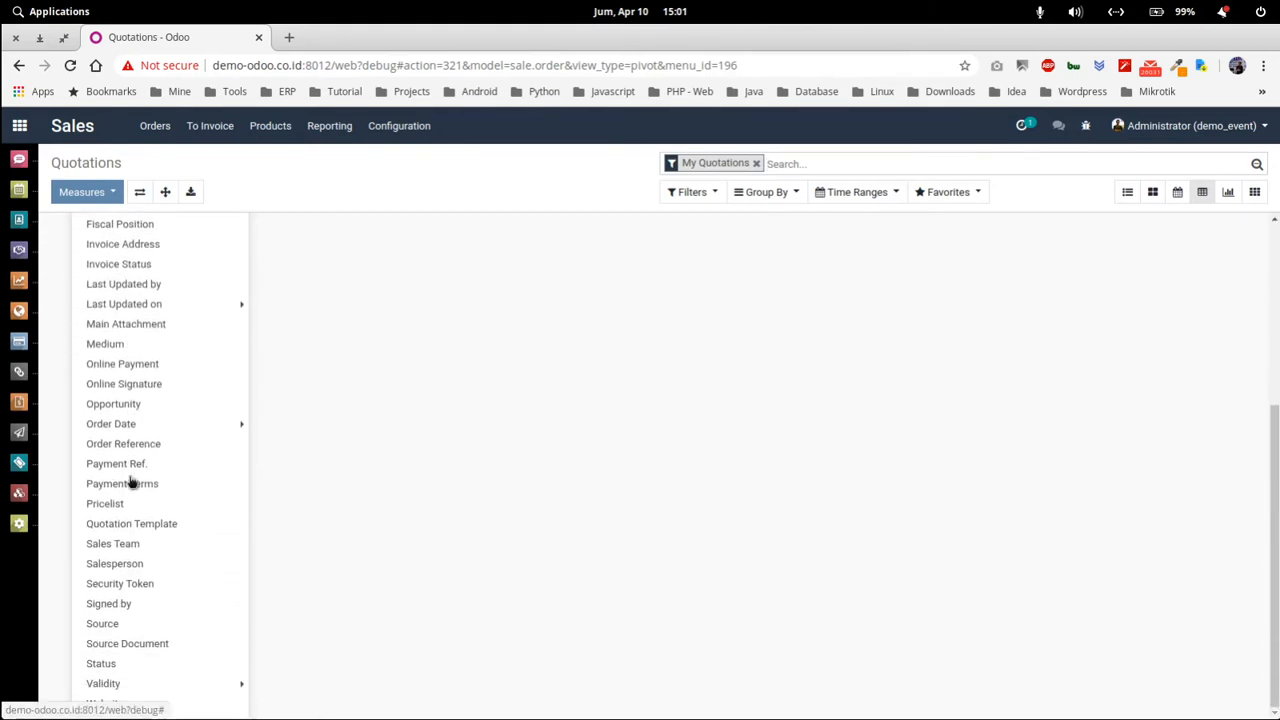
{"action": "left_click", "coordinate": [140, 565]}
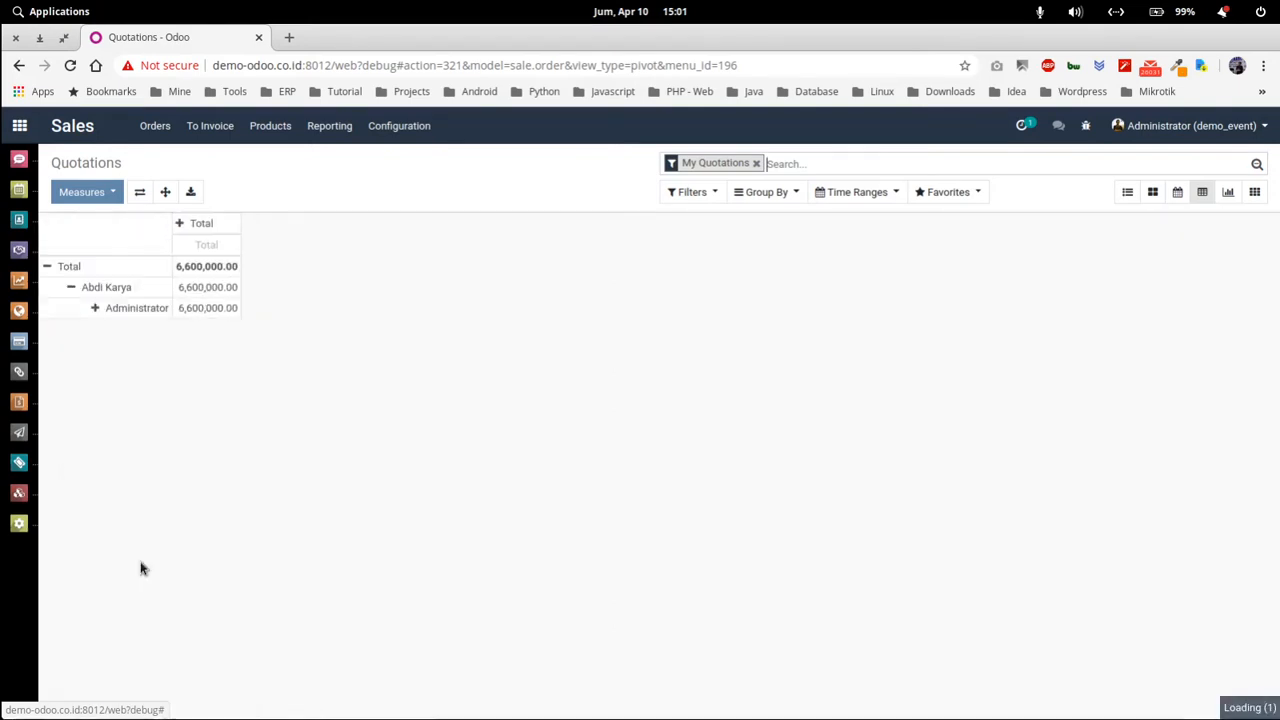
{"action": "left_click", "coordinate": [97, 312]}
{"action": "left_click", "coordinate": [430, 358]}
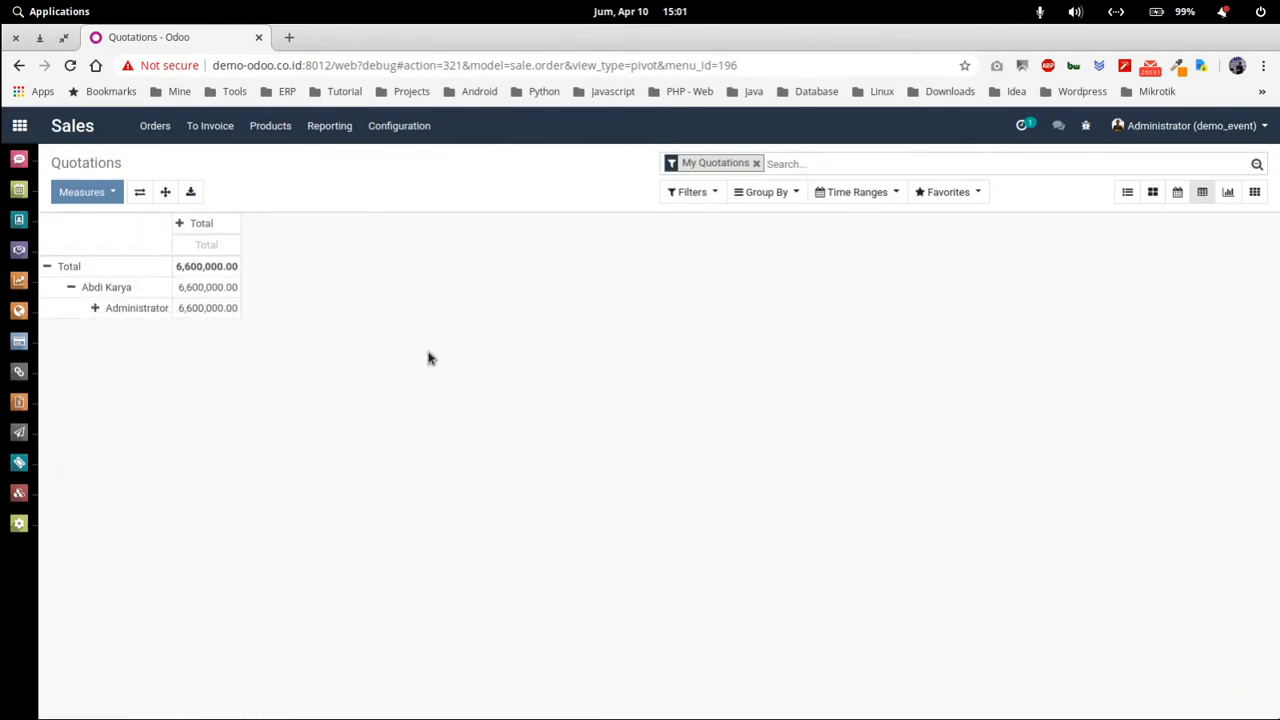
{"action": "left_click", "coordinate": [100, 312]}
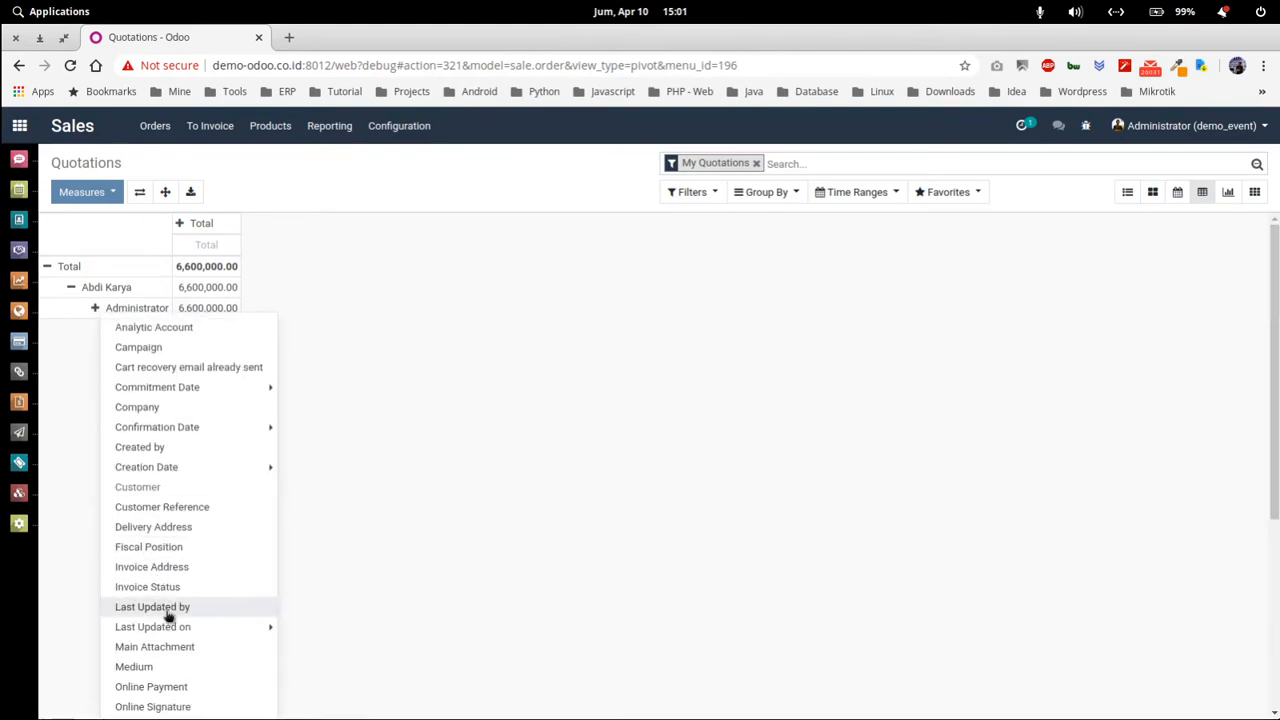
{"action": "scroll", "coordinate": [168, 616], "scroll_direction": "down", "scroll_amount": 6}
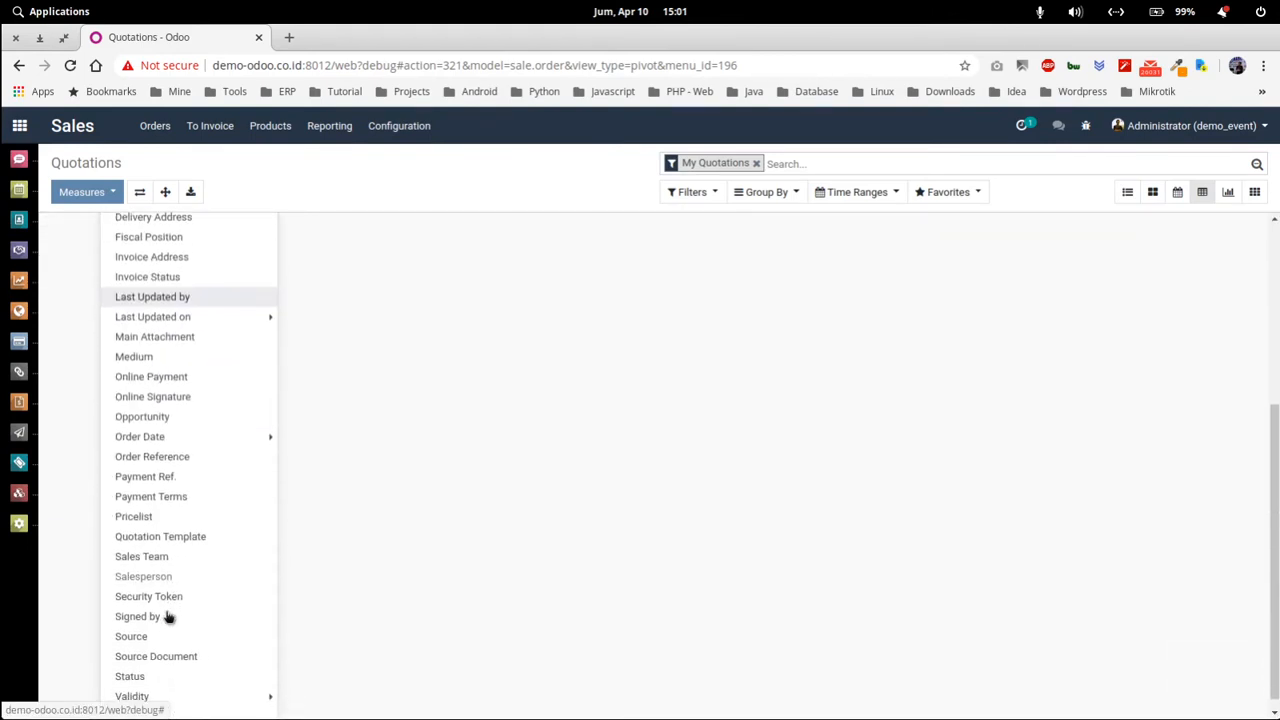
{"action": "left_click", "coordinate": [157, 676]}
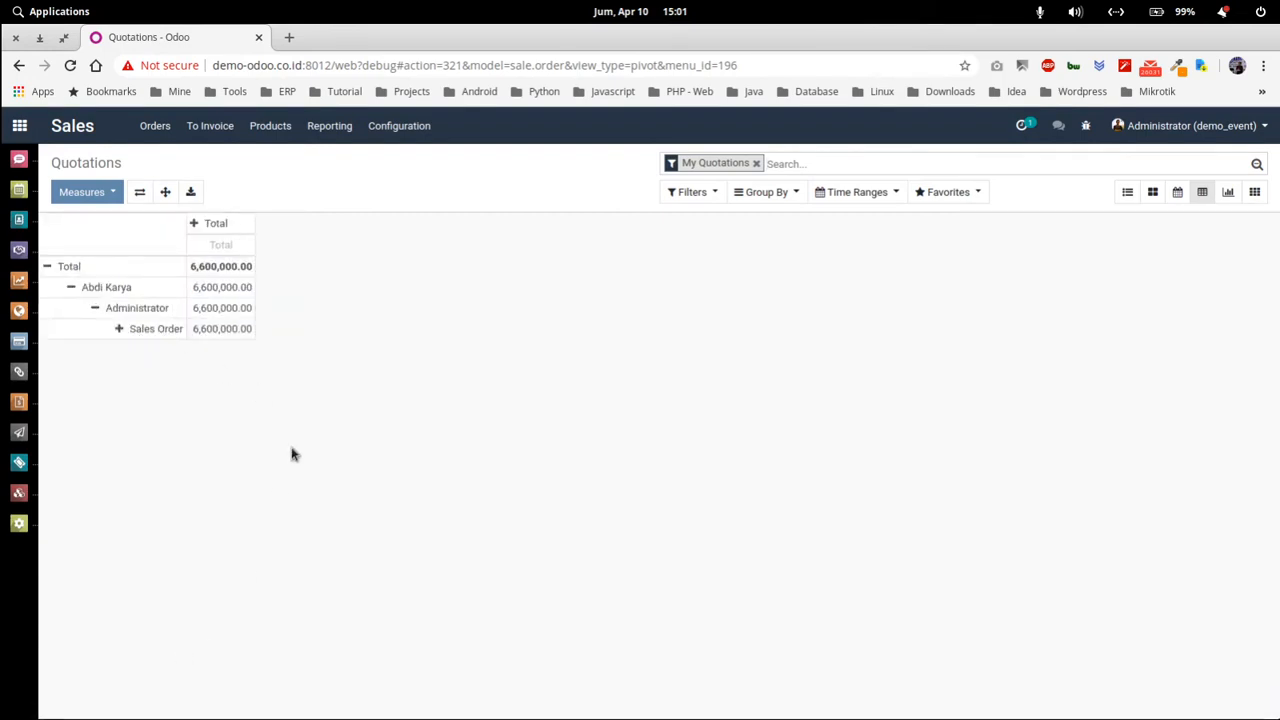
Switch the quotations to a graph and try the line and pie charts.
{"action": "left_click", "coordinate": [1228, 194]}
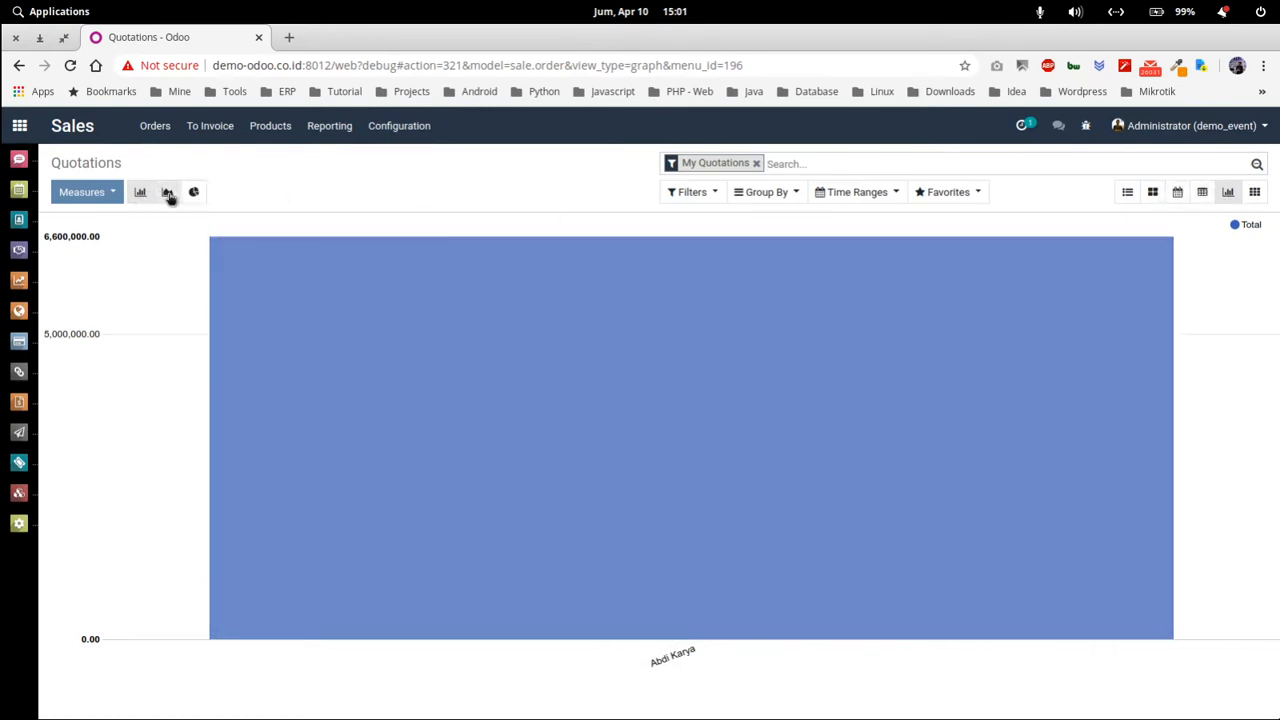
{"action": "left_click", "coordinate": [168, 194]}
{"action": "left_click", "coordinate": [195, 193]}
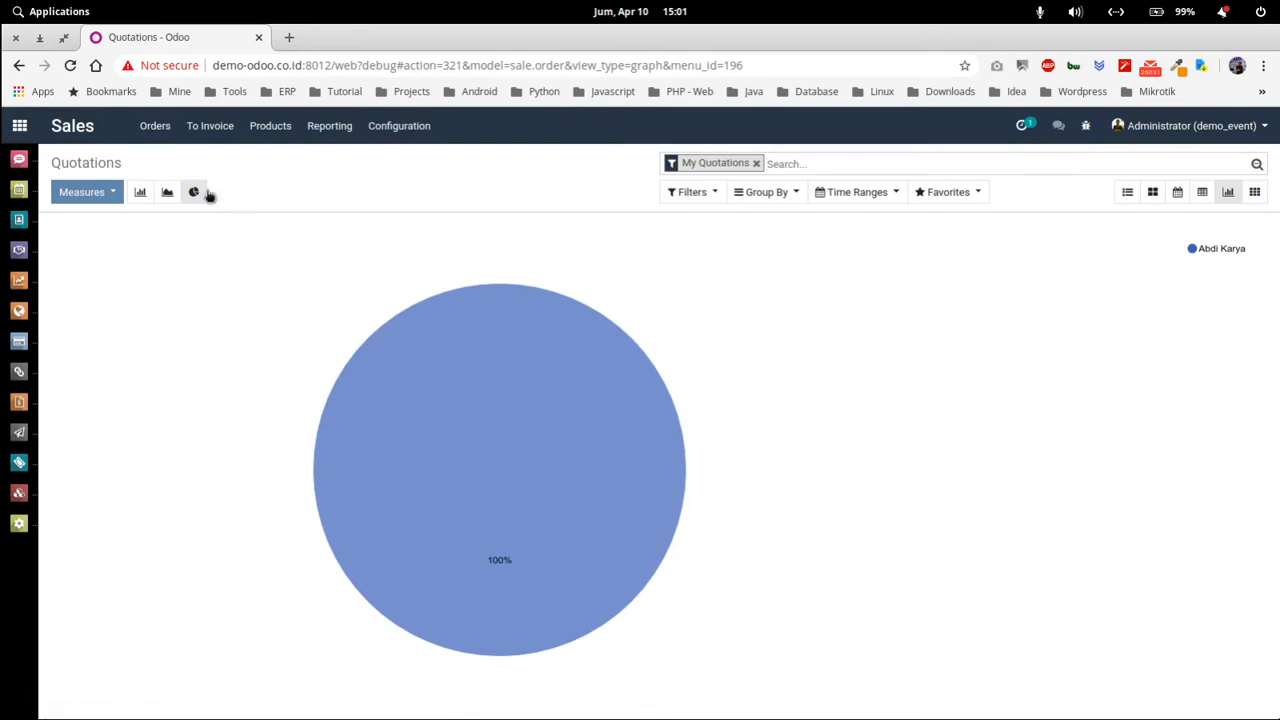
{"action": "left_click", "coordinate": [700, 200]}
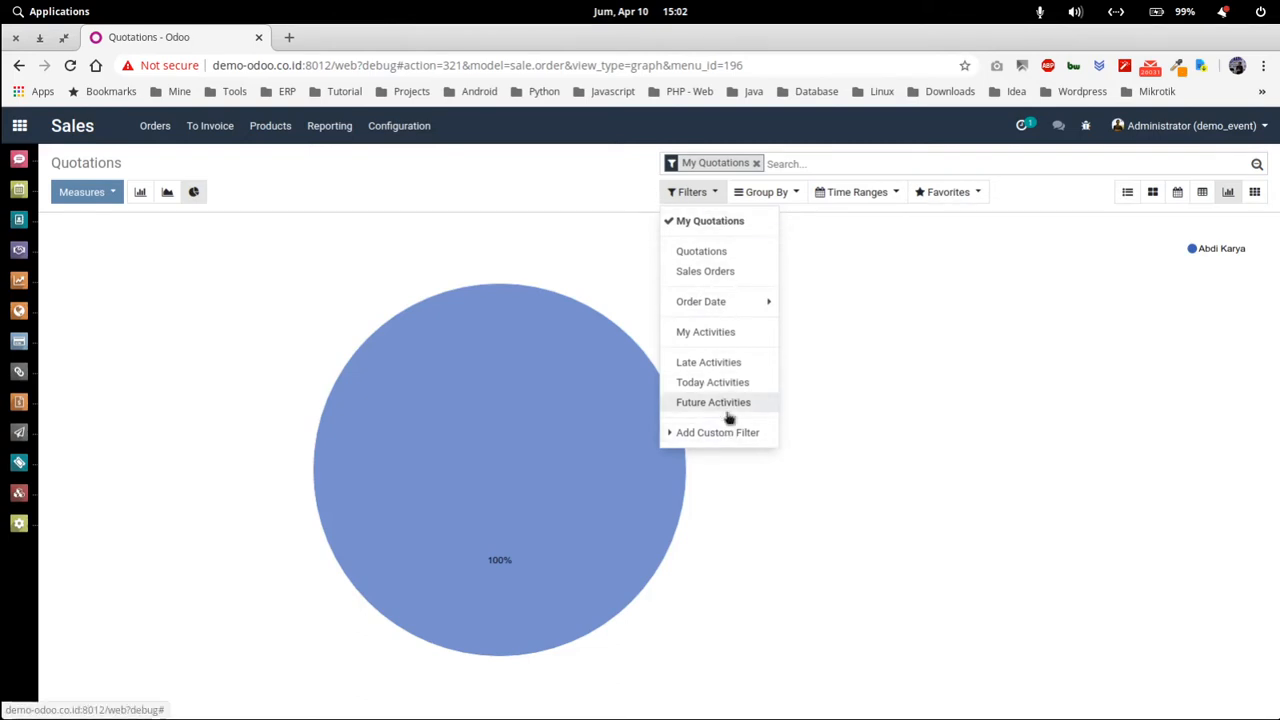
{"action": "left_click", "coordinate": [730, 435]}
{"action": "left_click", "coordinate": [574, 212]}
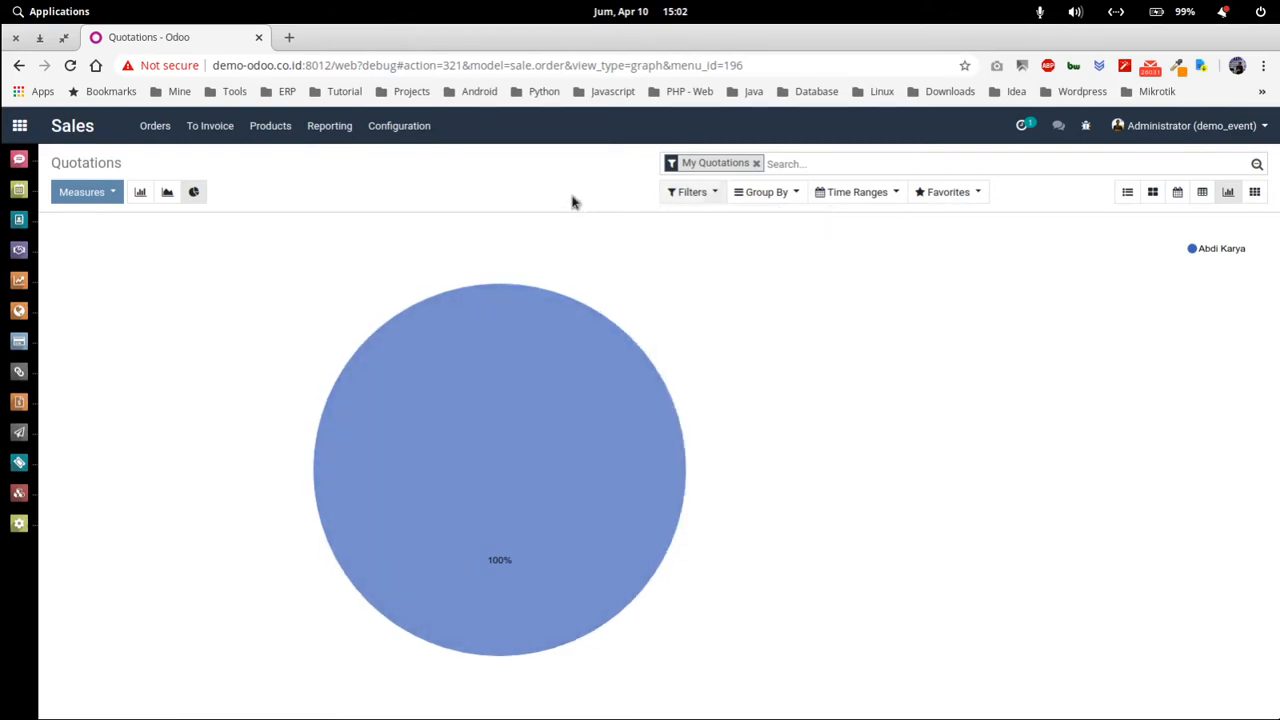
Set the pie chart's measure to Count, then open the quotations activity view.
{"action": "left_click", "coordinate": [112, 198]}
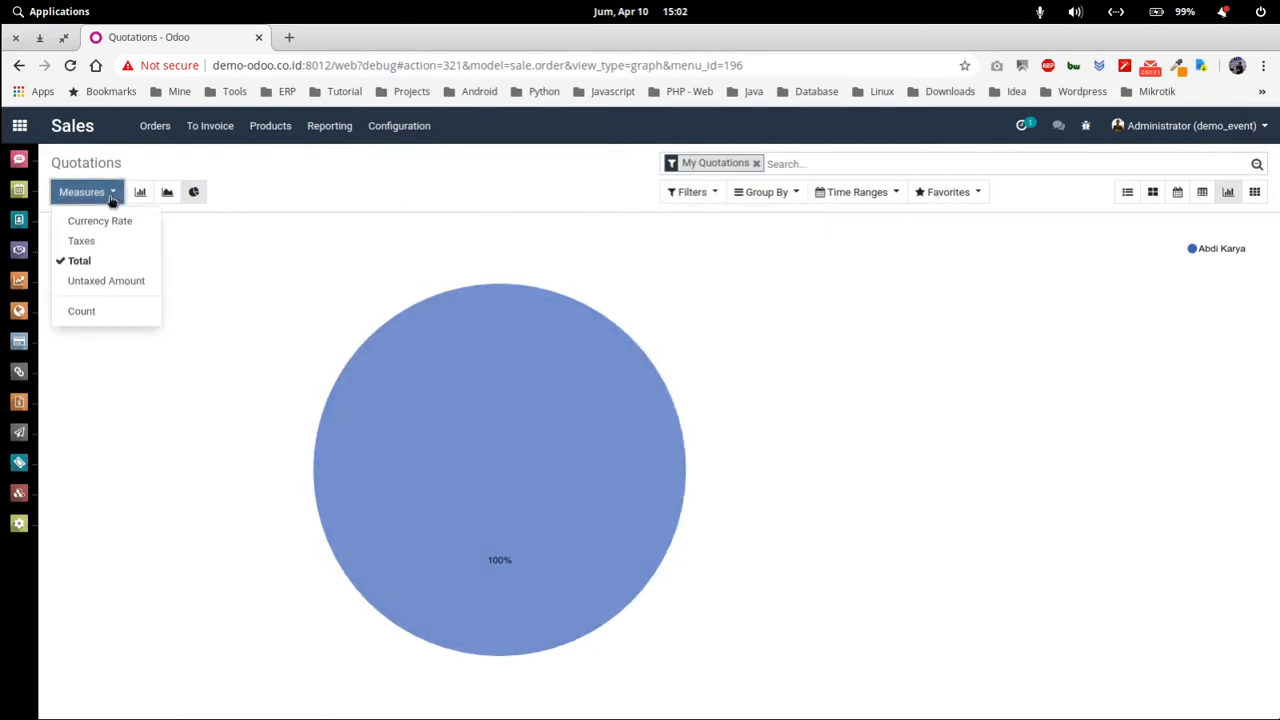
{"action": "left_click", "coordinate": [103, 281]}
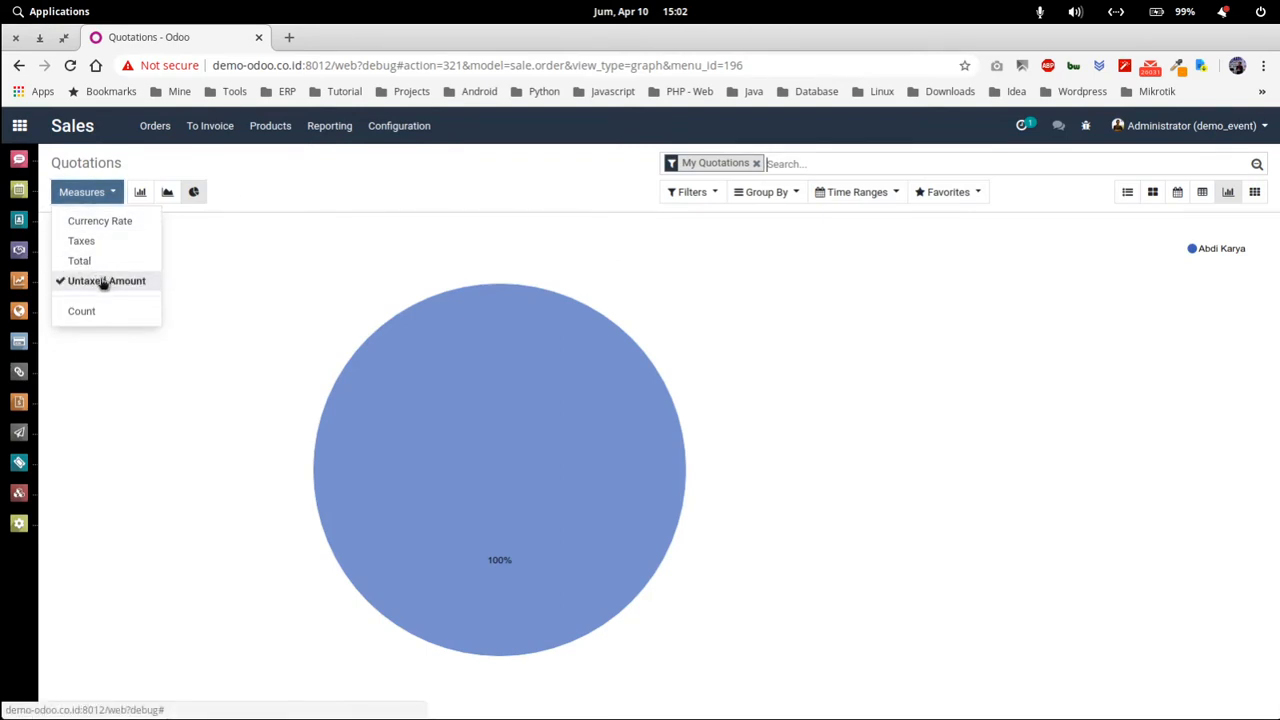
{"action": "left_click", "coordinate": [100, 312]}
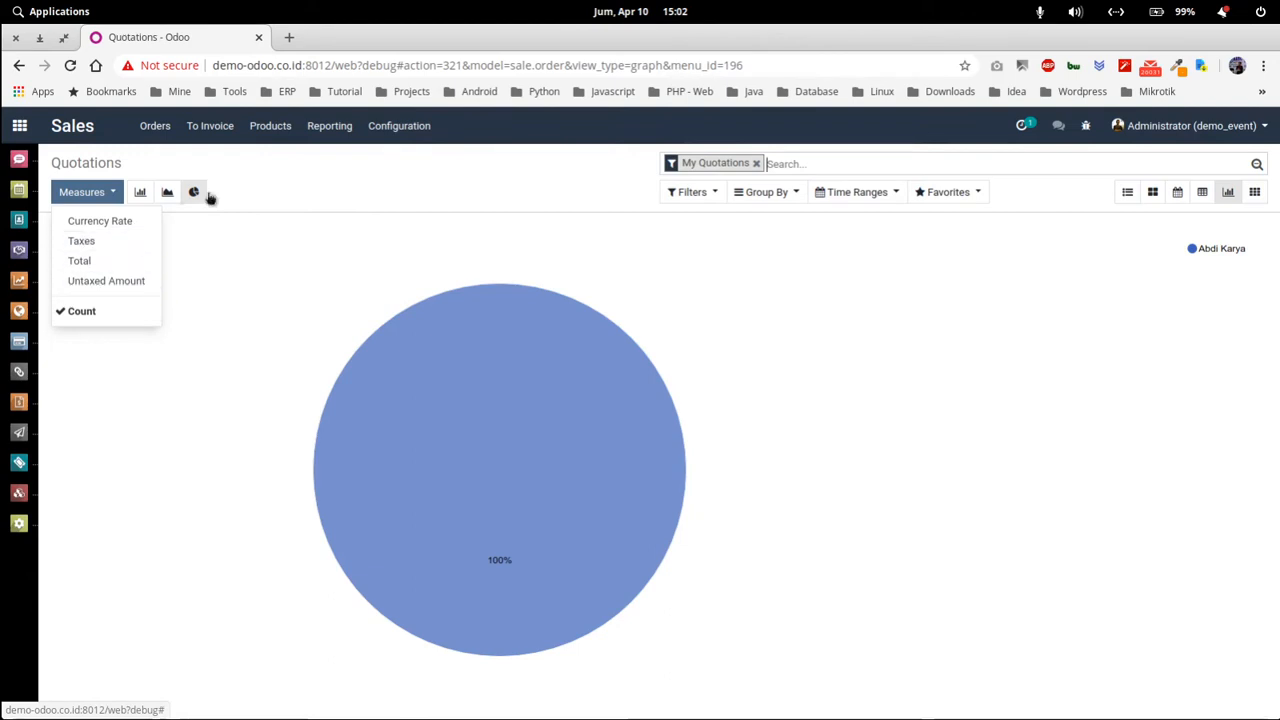
{"action": "left_click", "coordinate": [281, 192]}
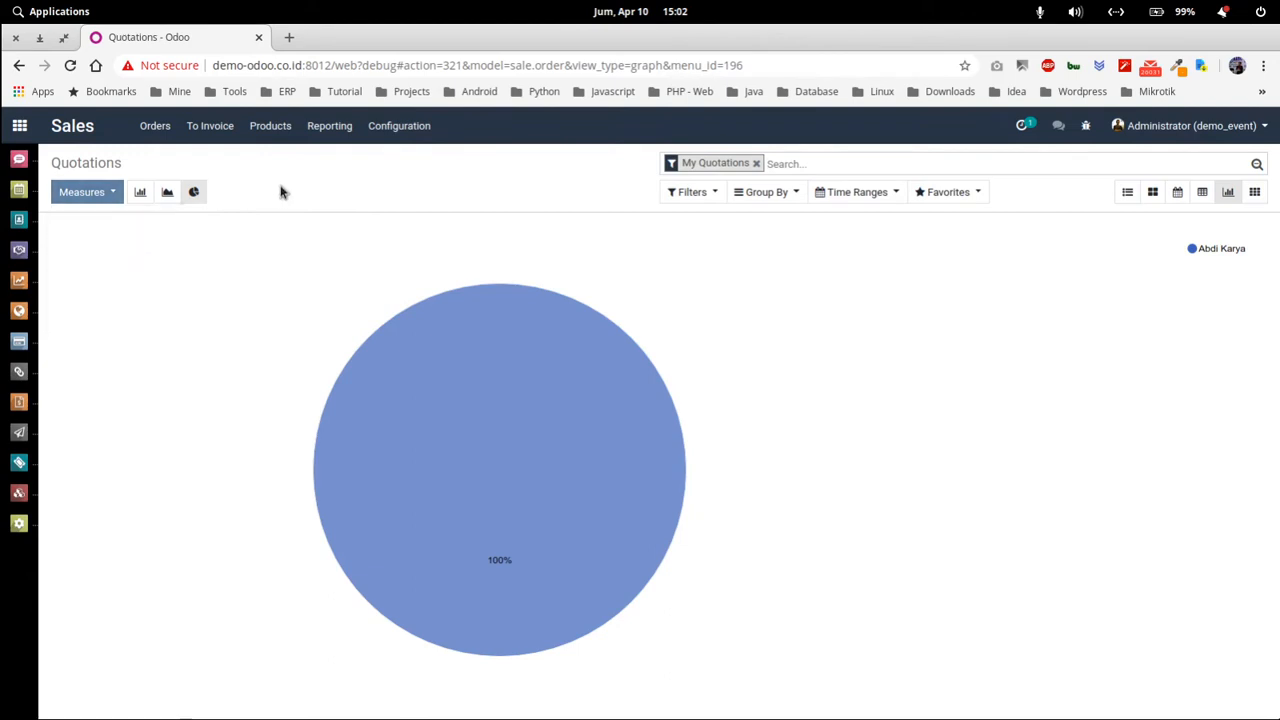
{"action": "left_click", "coordinate": [1254, 193]}
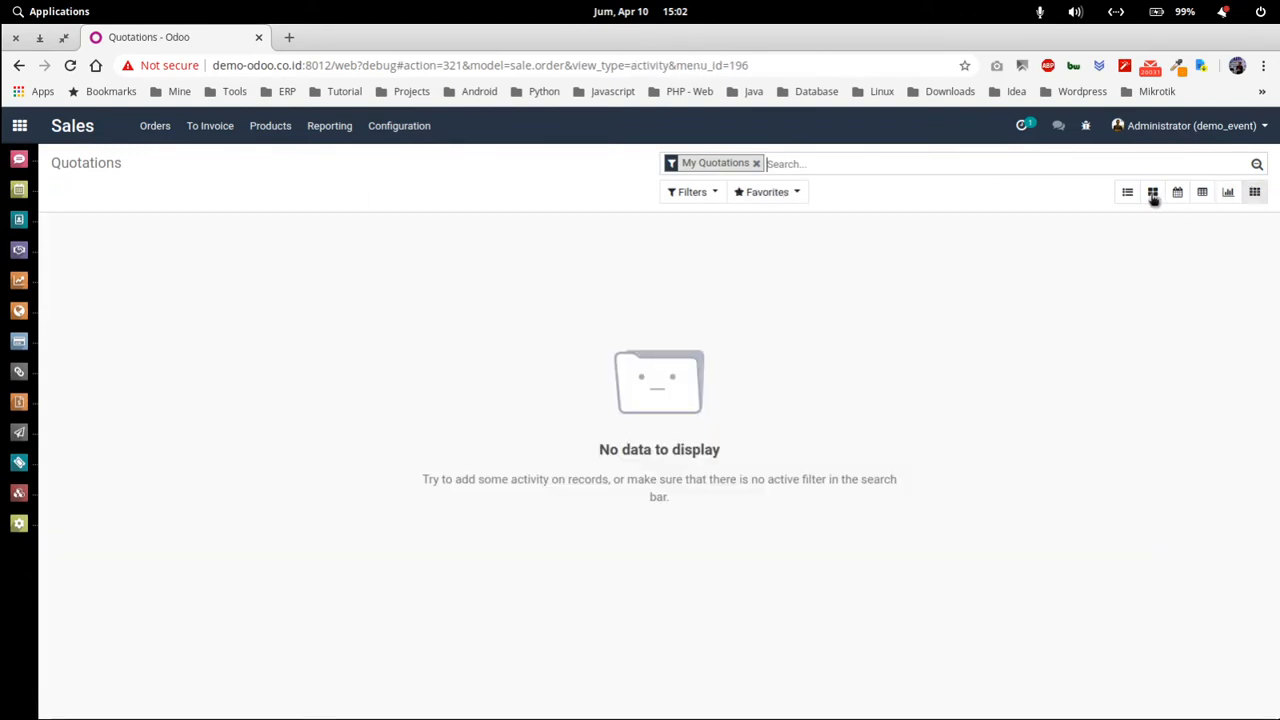
Return to the quotations list and try the Quotations and order date filters.
{"action": "left_click", "coordinate": [1127, 193]}
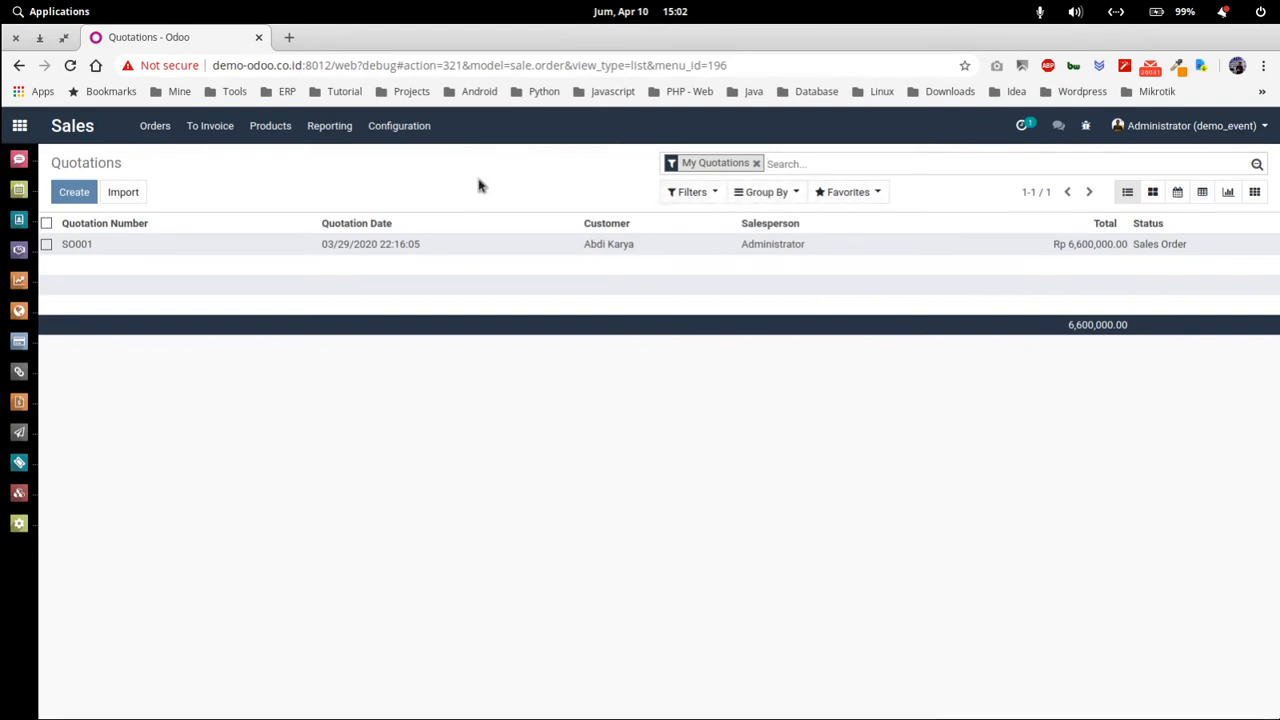
{"action": "left_click", "coordinate": [700, 191]}
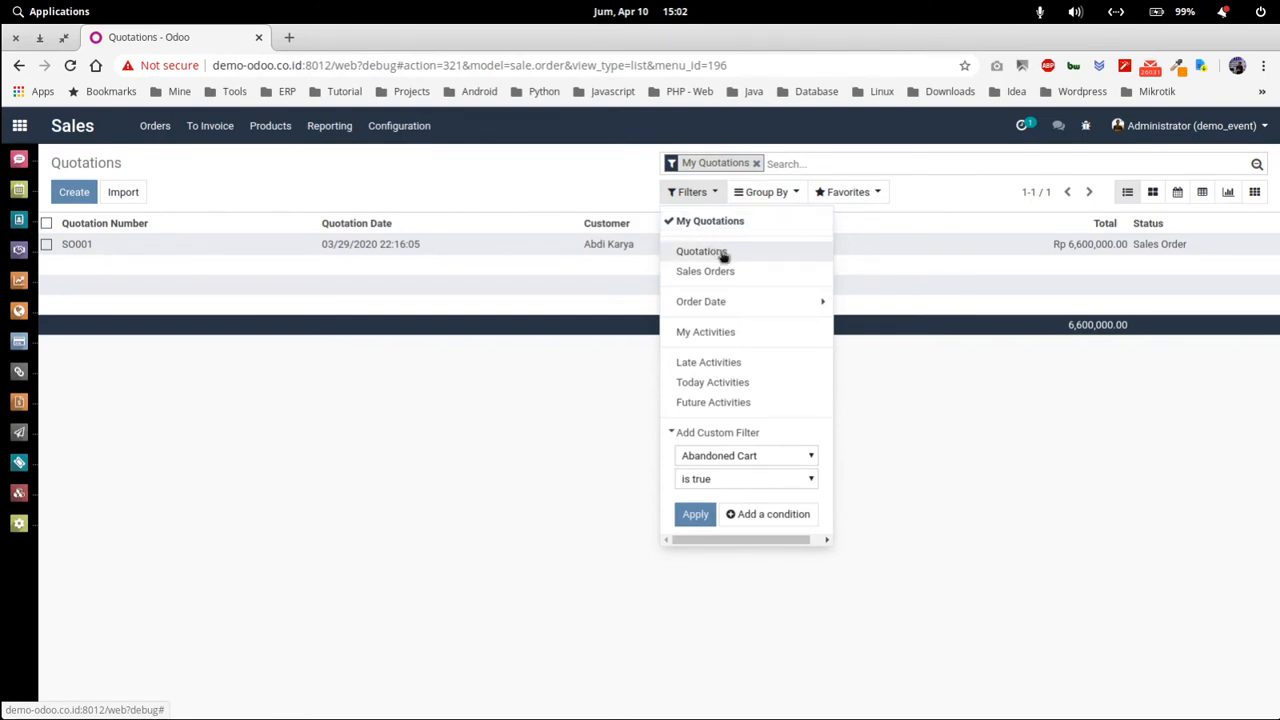
{"action": "left_click", "coordinate": [723, 256]}
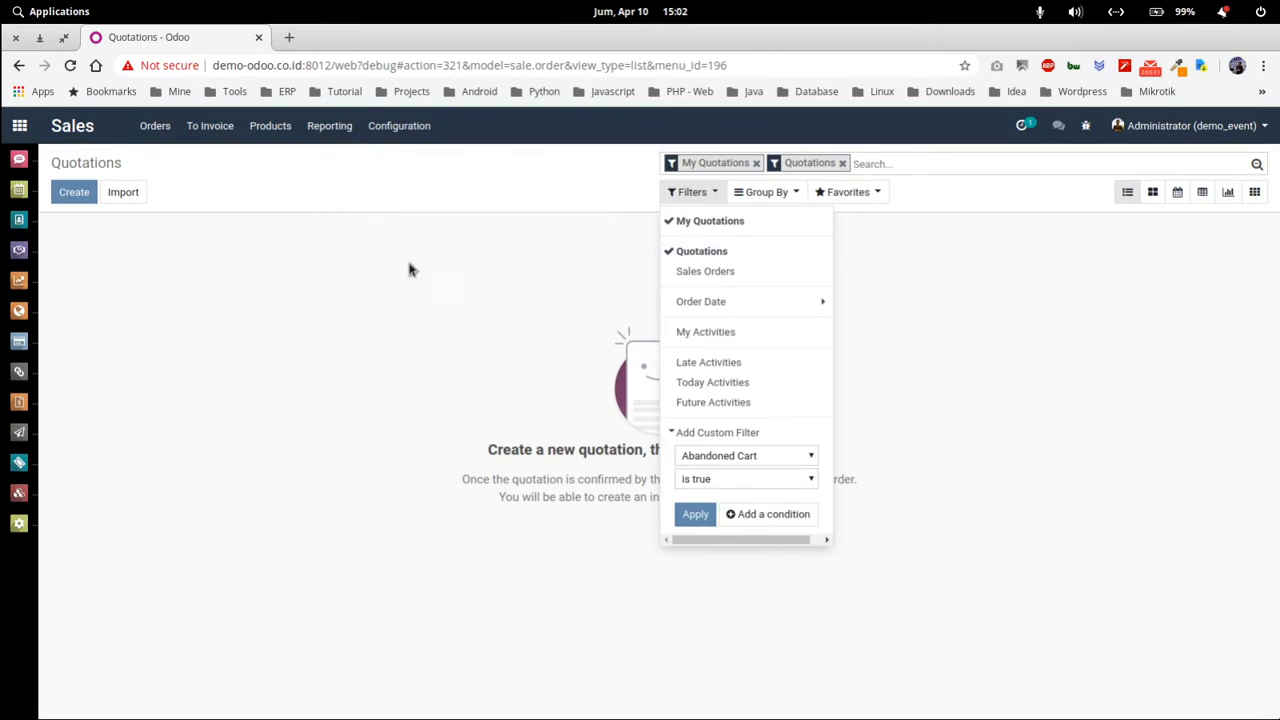
{"action": "left_click", "coordinate": [724, 256]}
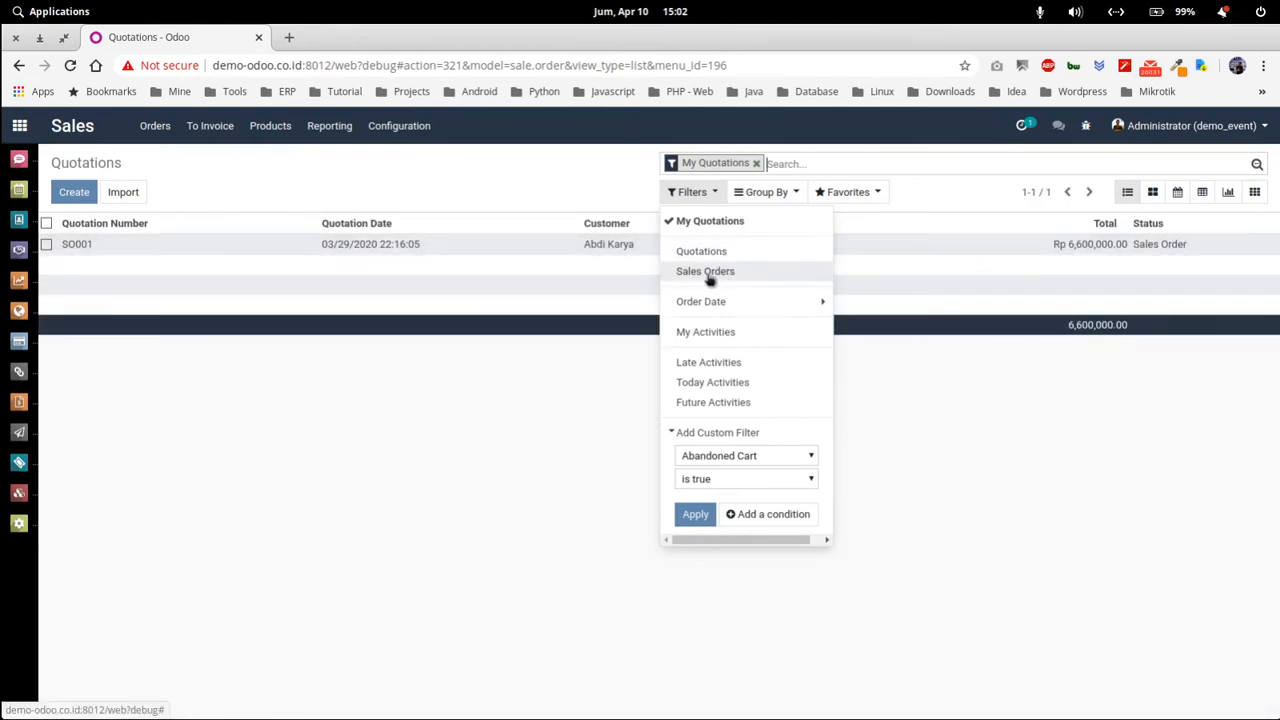
{"action": "left_click", "coordinate": [724, 302]}
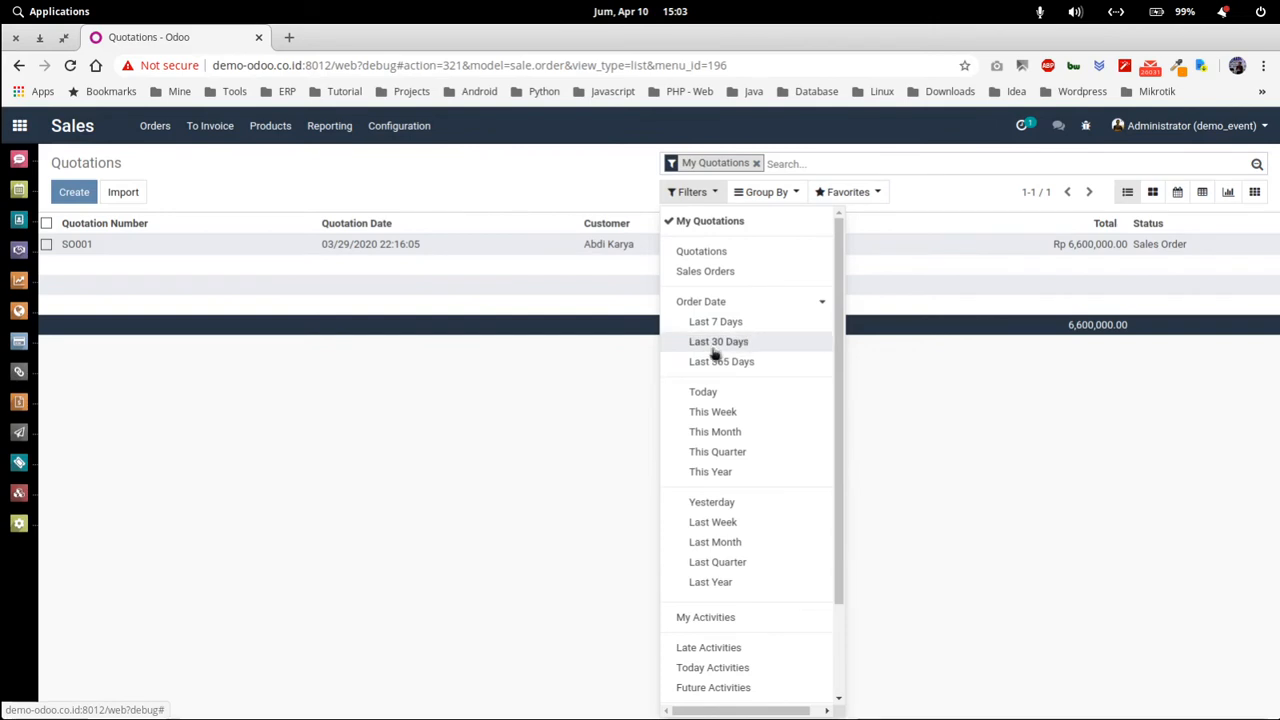
{"action": "left_click", "coordinate": [690, 192]}
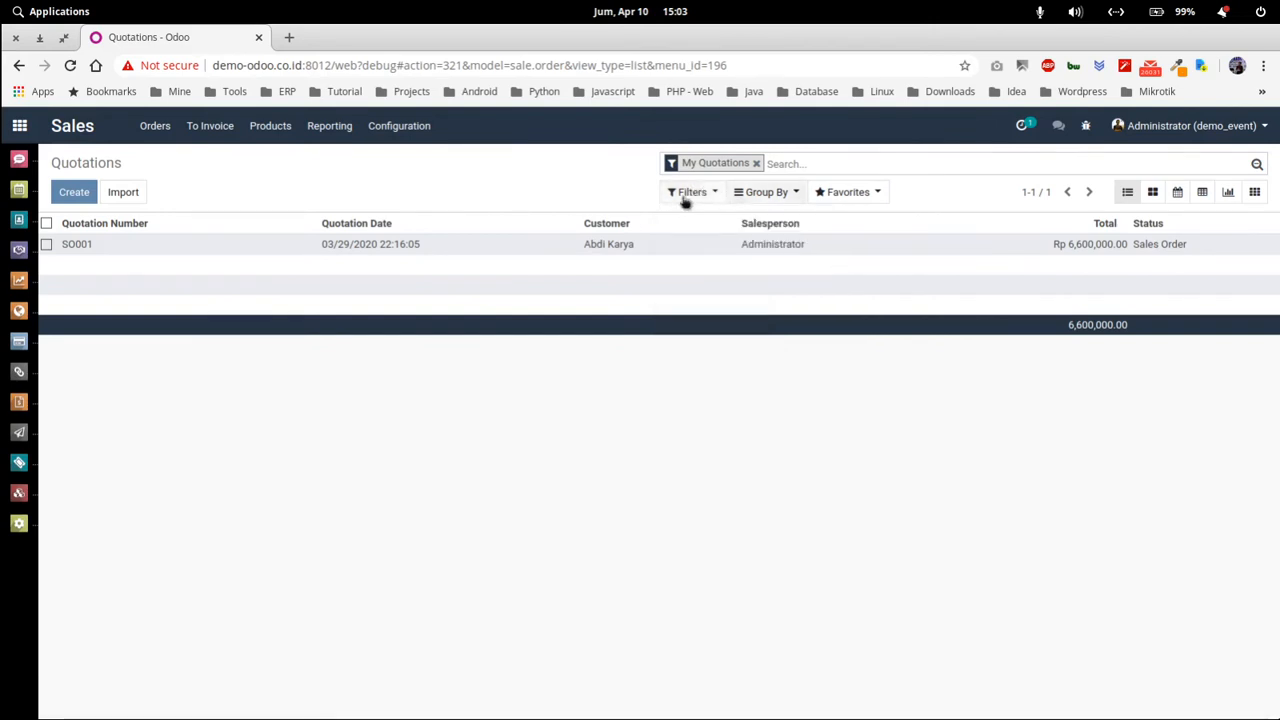
Search quotations by customer 'ab', then remove the customer and My Quotations facets.
{"action": "left_click", "coordinate": [799, 164]}
{"action": "type", "text": "a"}
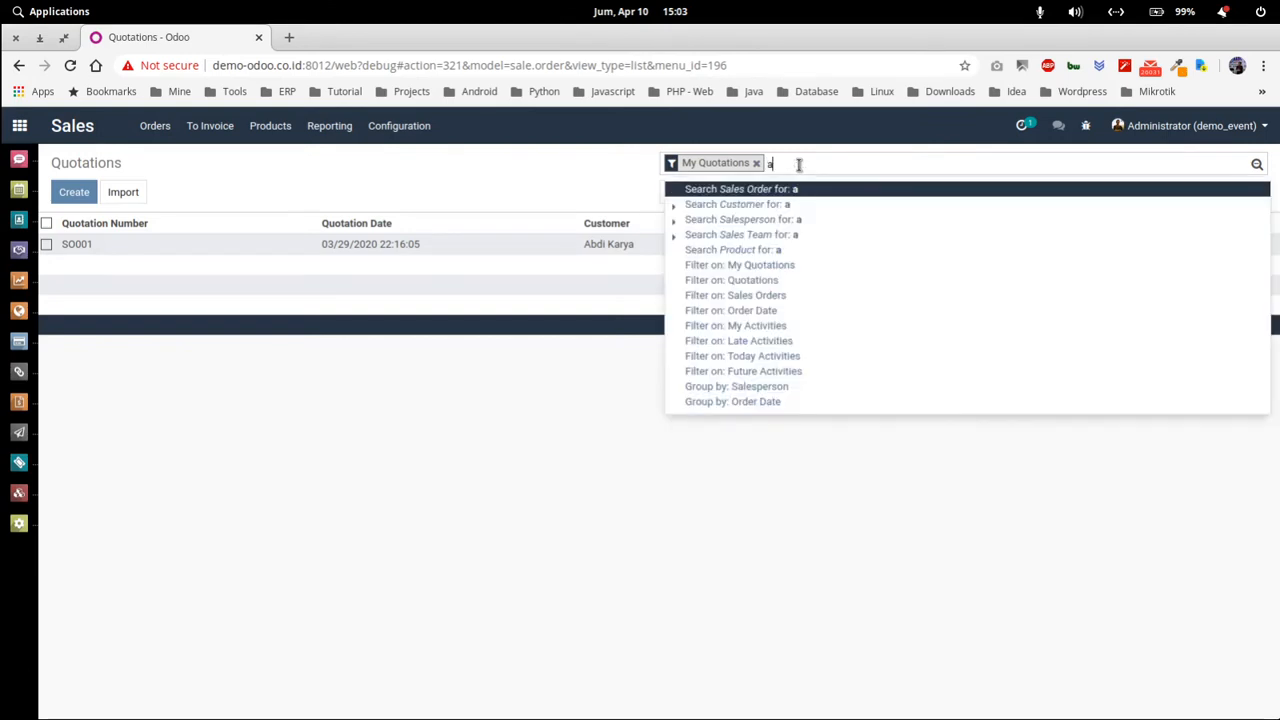
{"action": "type", "text": "bdi"}
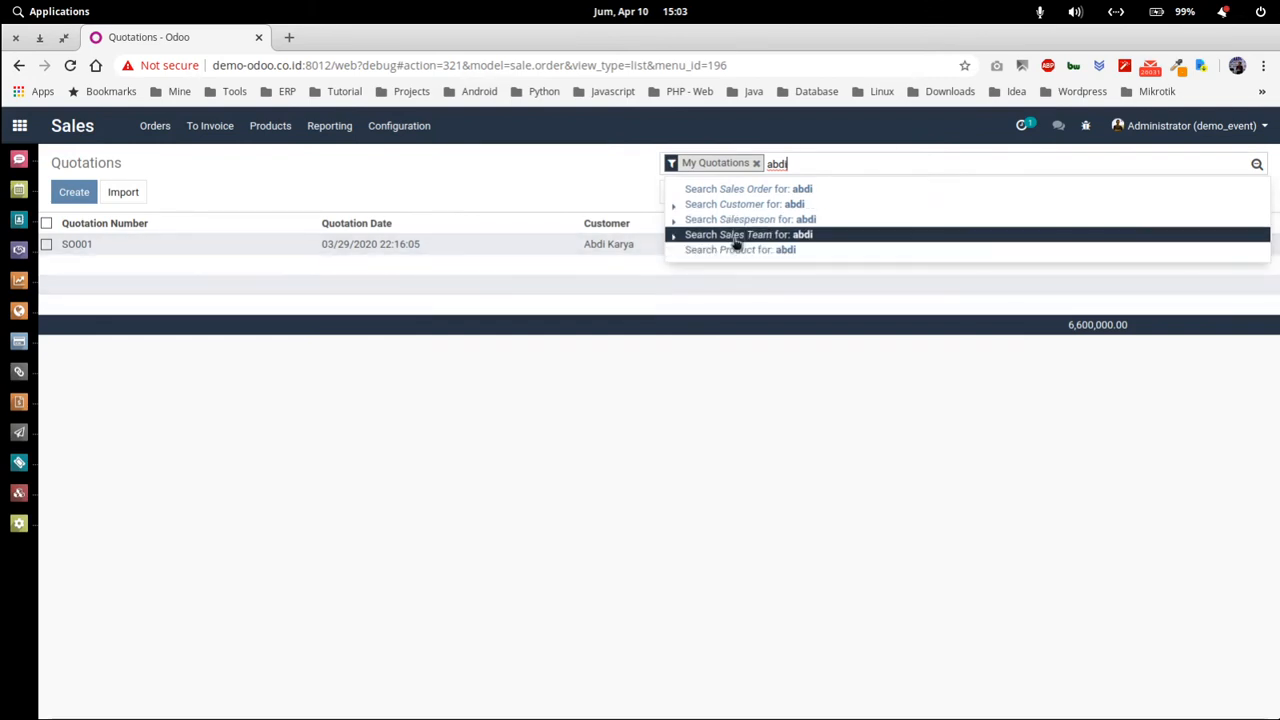
{"action": "left_click", "coordinate": [809, 205]}
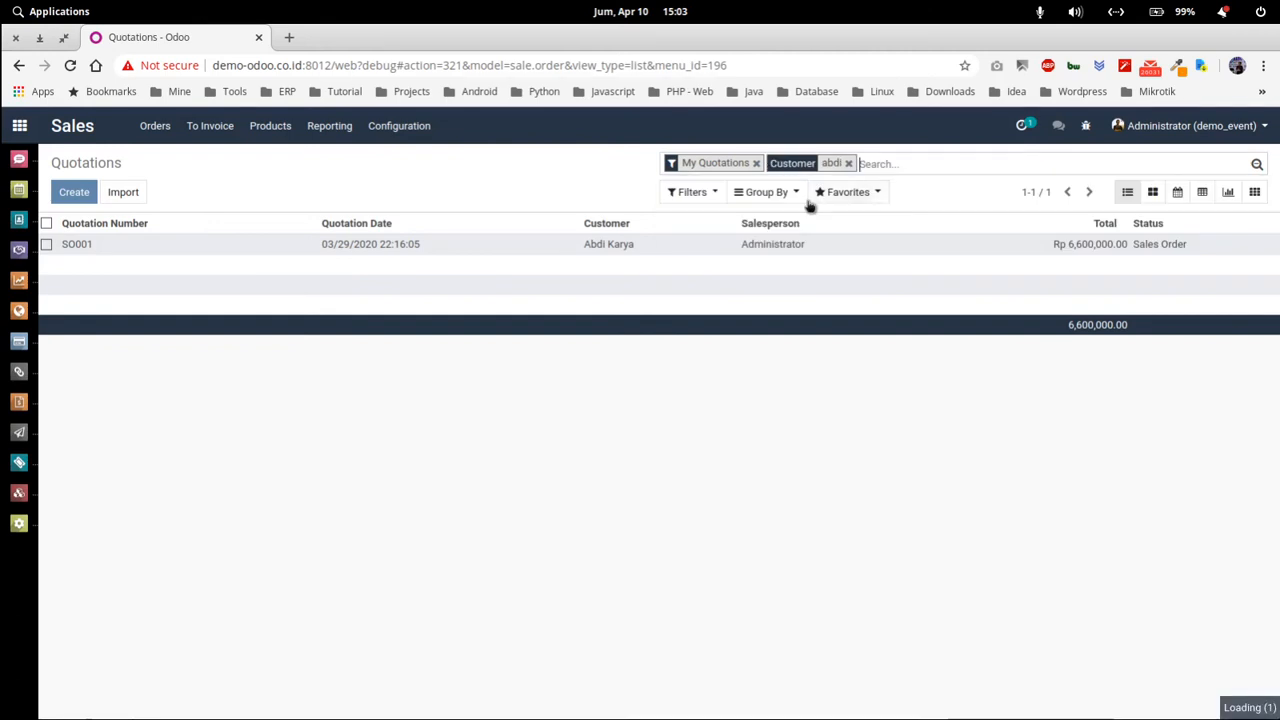
{"action": "left_click", "coordinate": [848, 163]}
{"action": "left_click", "coordinate": [757, 164]}
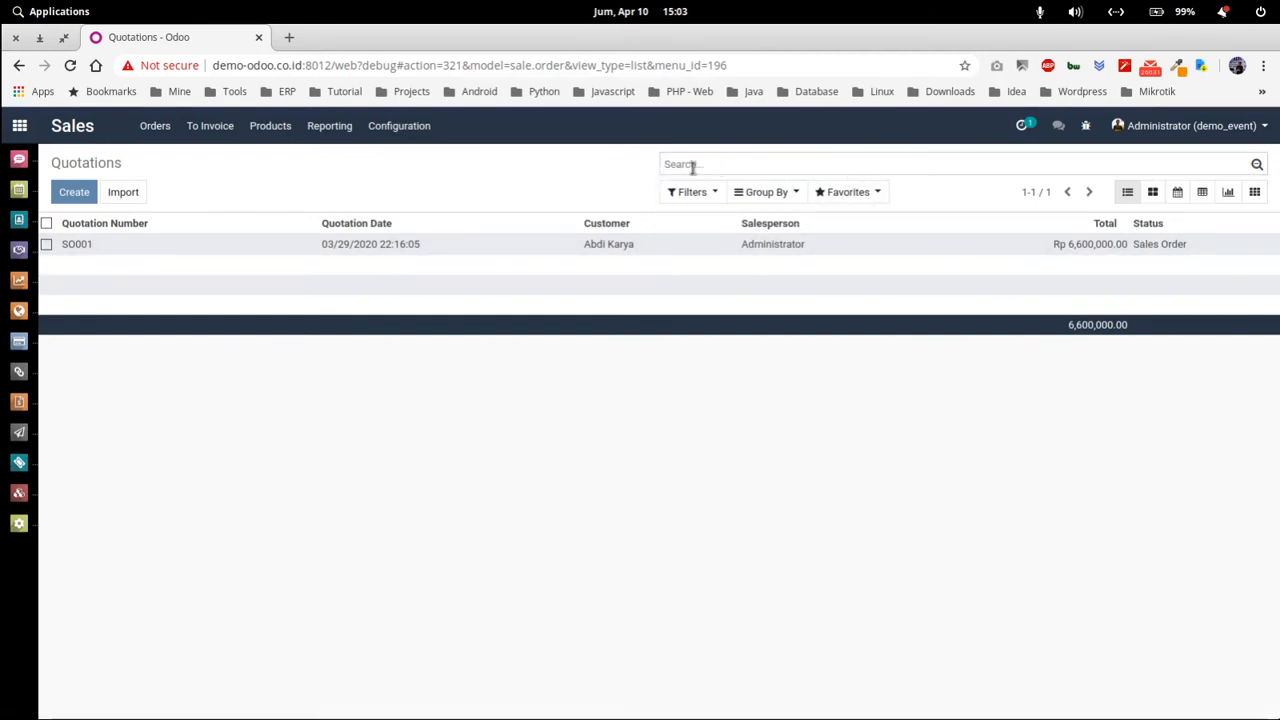
{"action": "left_click", "coordinate": [800, 195]}
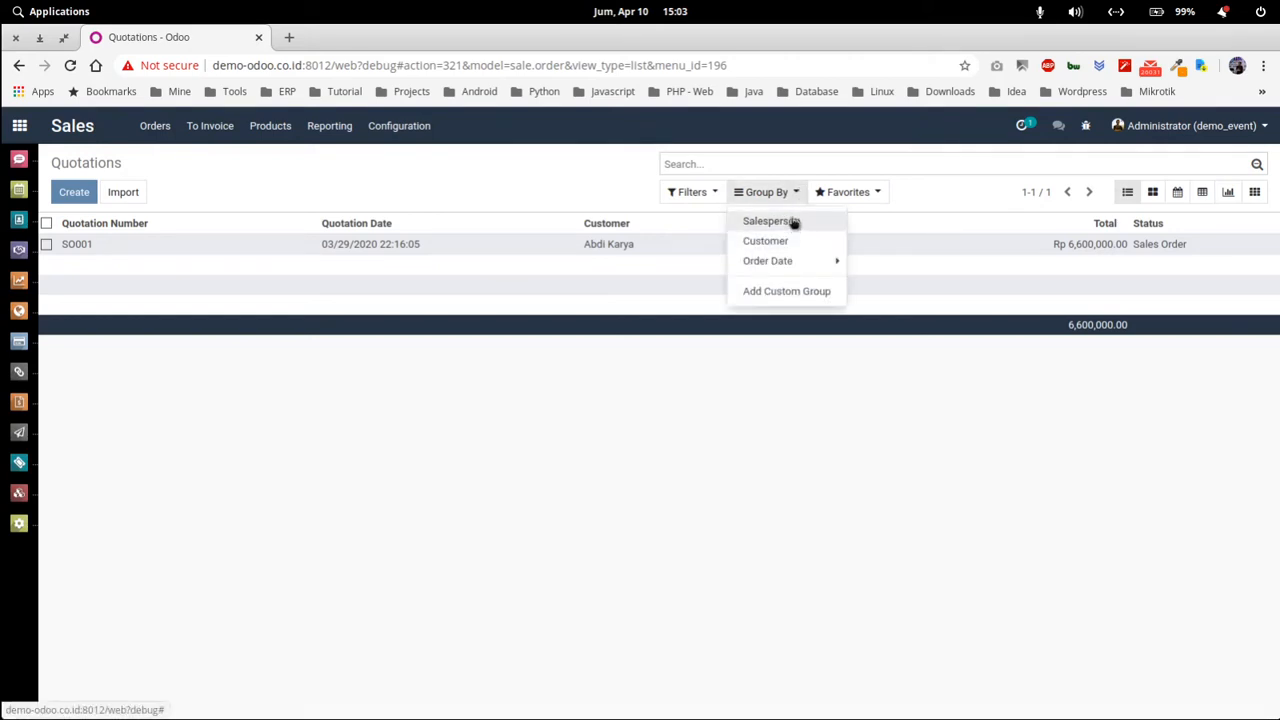
{"action": "left_click", "coordinate": [791, 221]}
{"action": "left_click", "coordinate": [417, 330]}
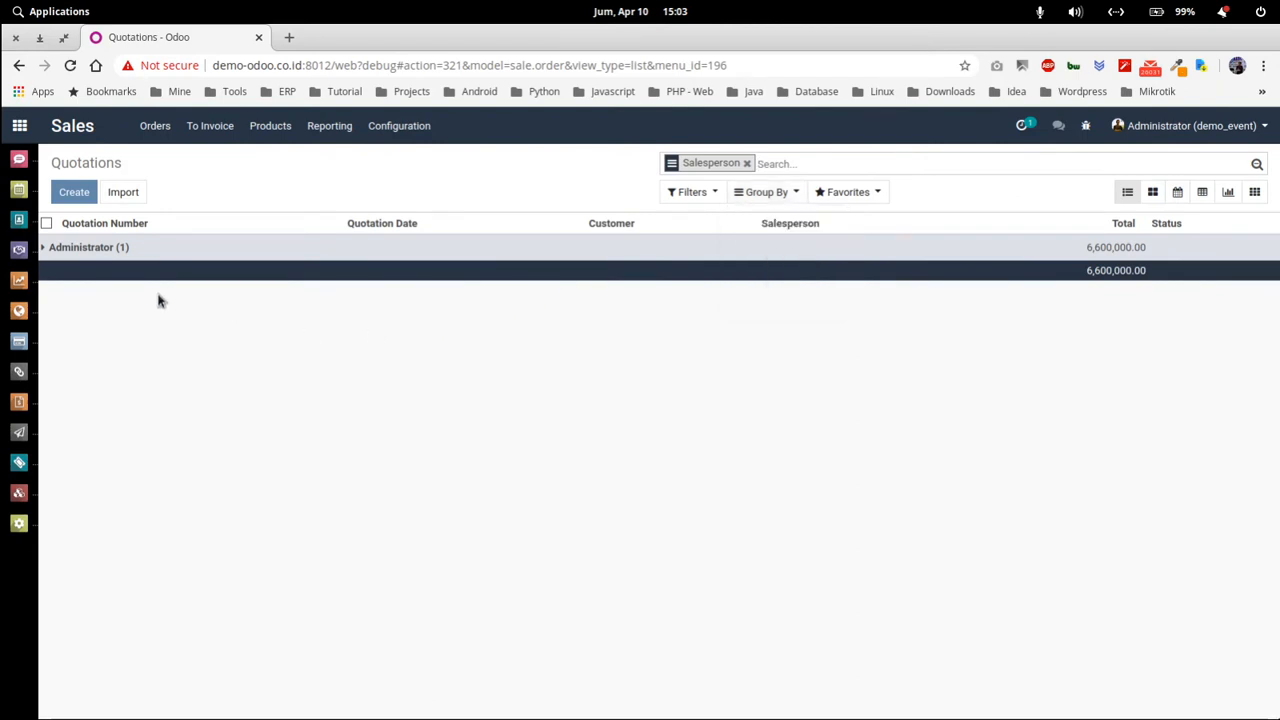
{"action": "left_click", "coordinate": [88, 247]}
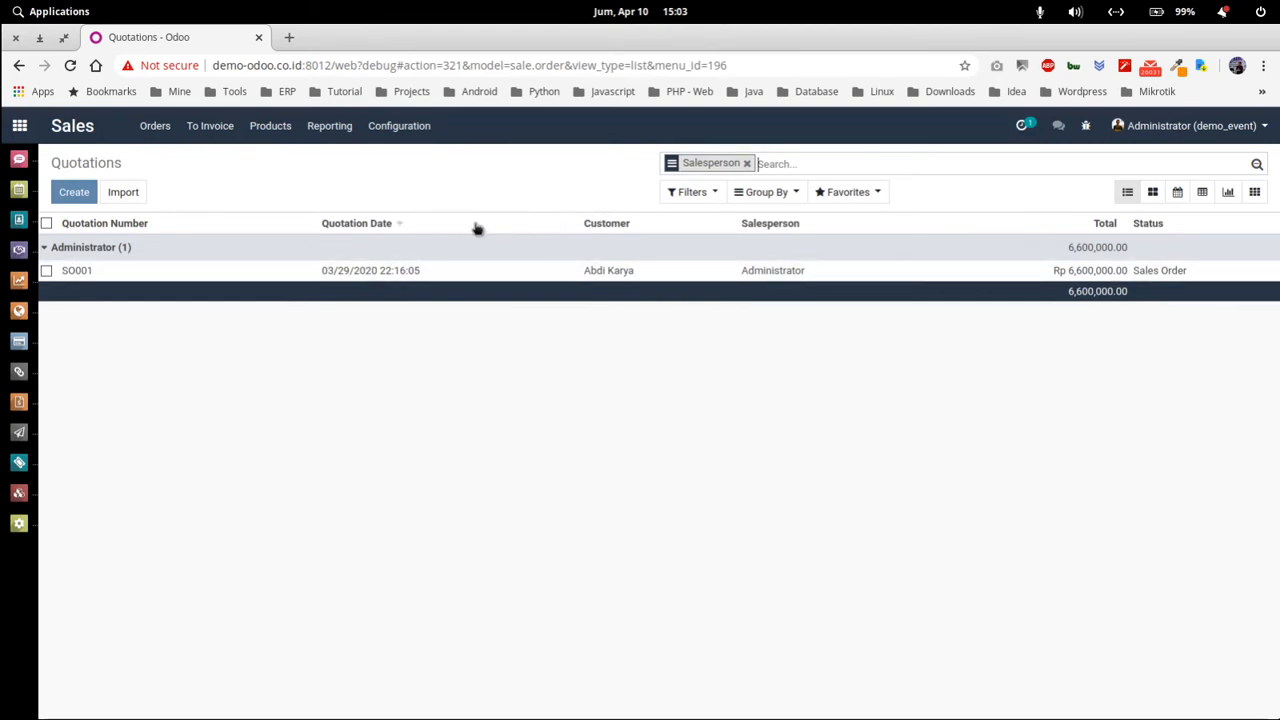
{"action": "left_click", "coordinate": [378, 250]}
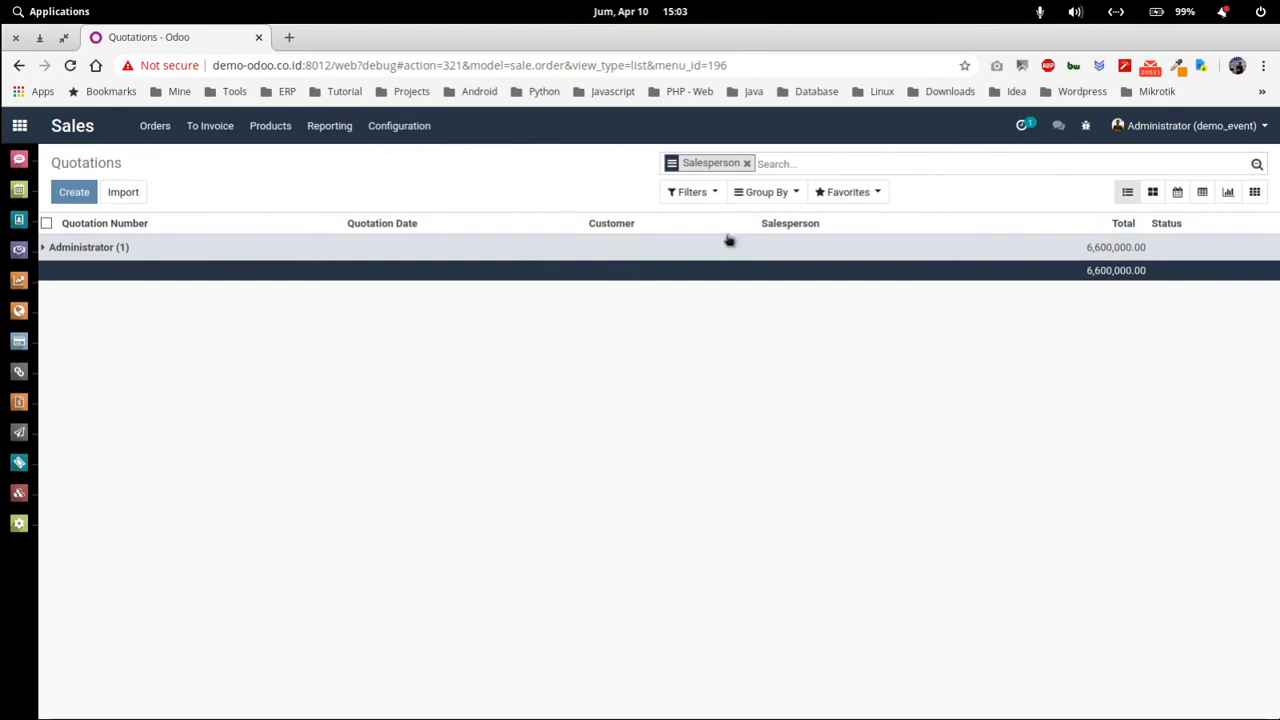
{"action": "left_click", "coordinate": [746, 163]}
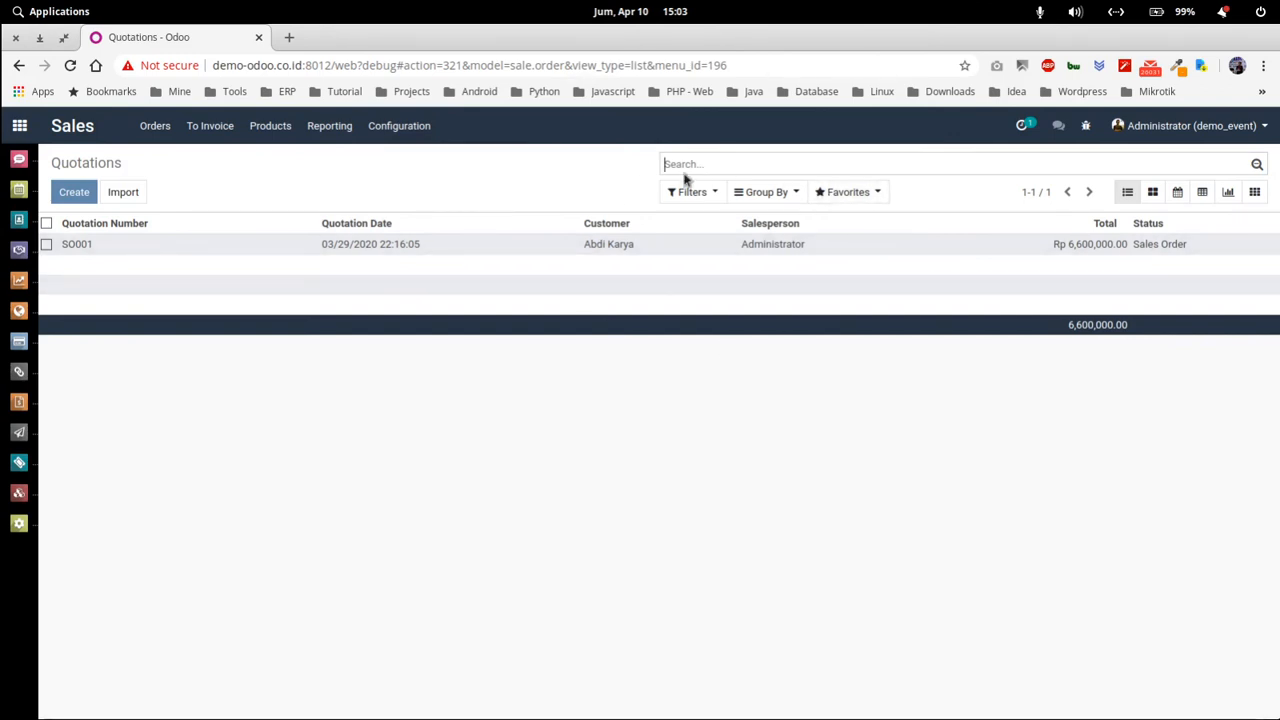
Show the quotations as a graph, trying bars before settling on a pie chart.
{"action": "left_click", "coordinate": [1226, 193]}
{"action": "left_click", "coordinate": [140, 192]}
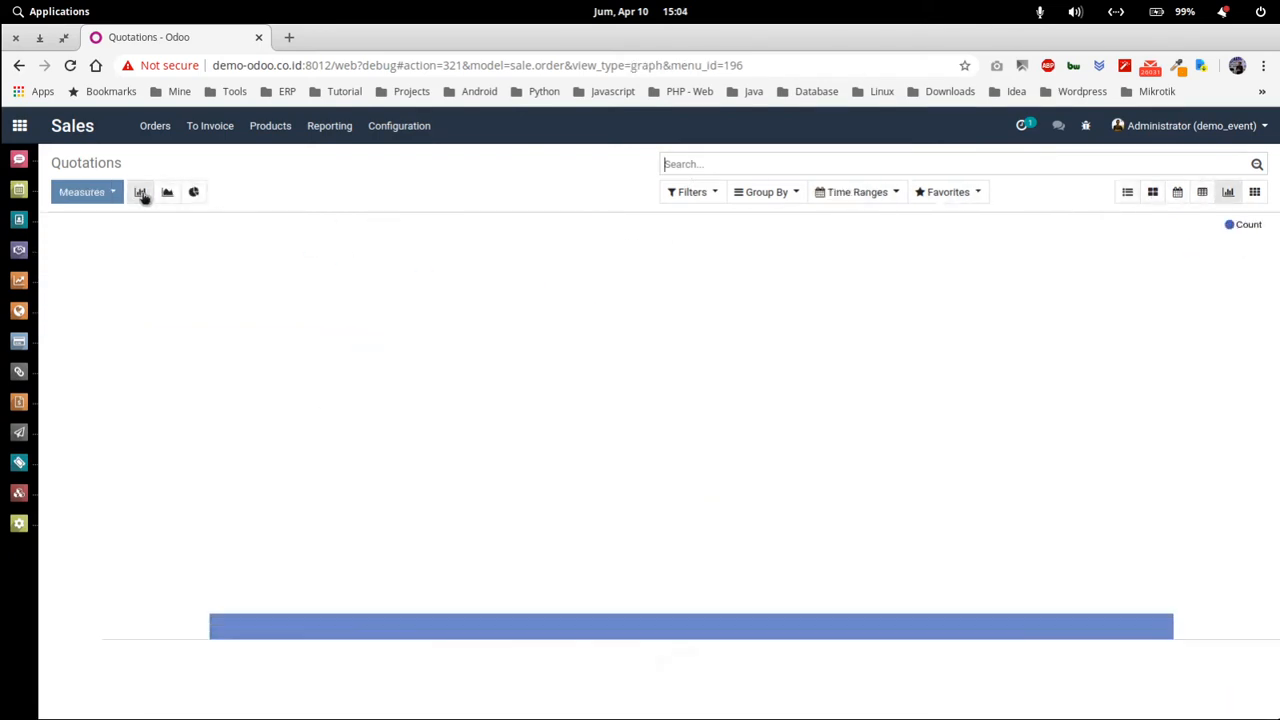
{"action": "left_click", "coordinate": [194, 192]}
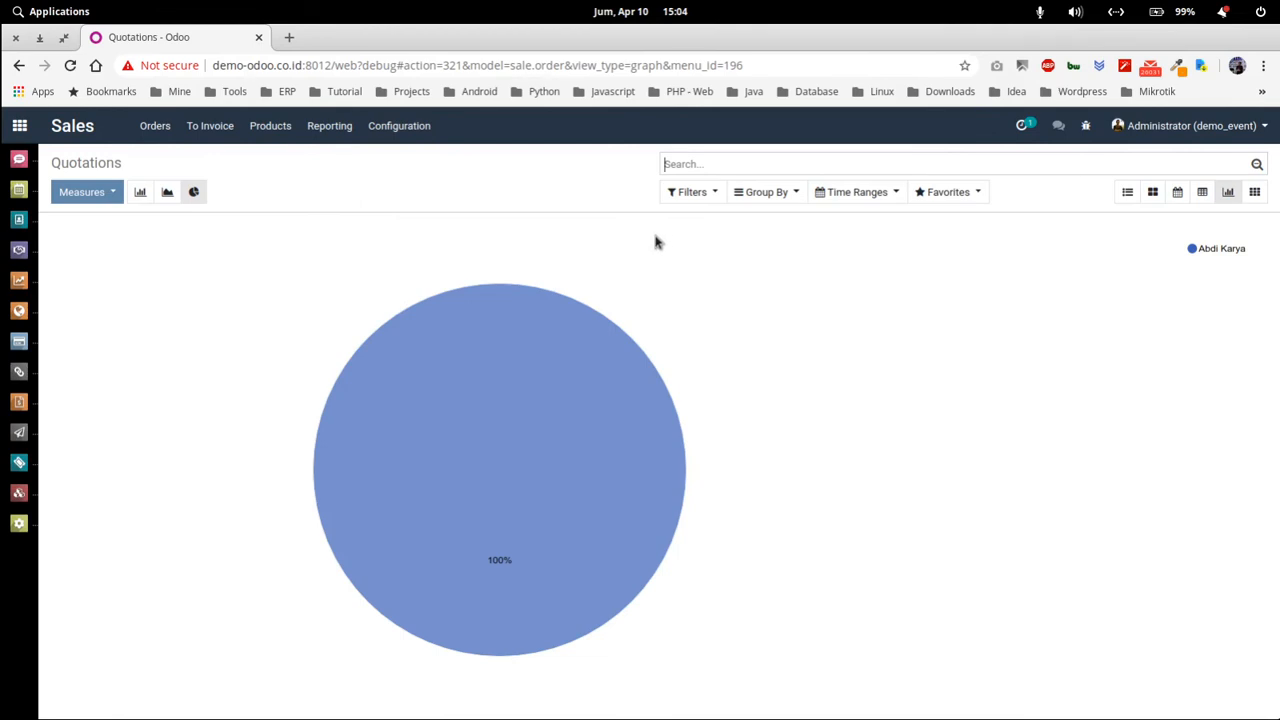
Save the current search as favourite 'Quotations saya' and go to the apps home screen.
{"action": "left_click", "coordinate": [943, 193]}
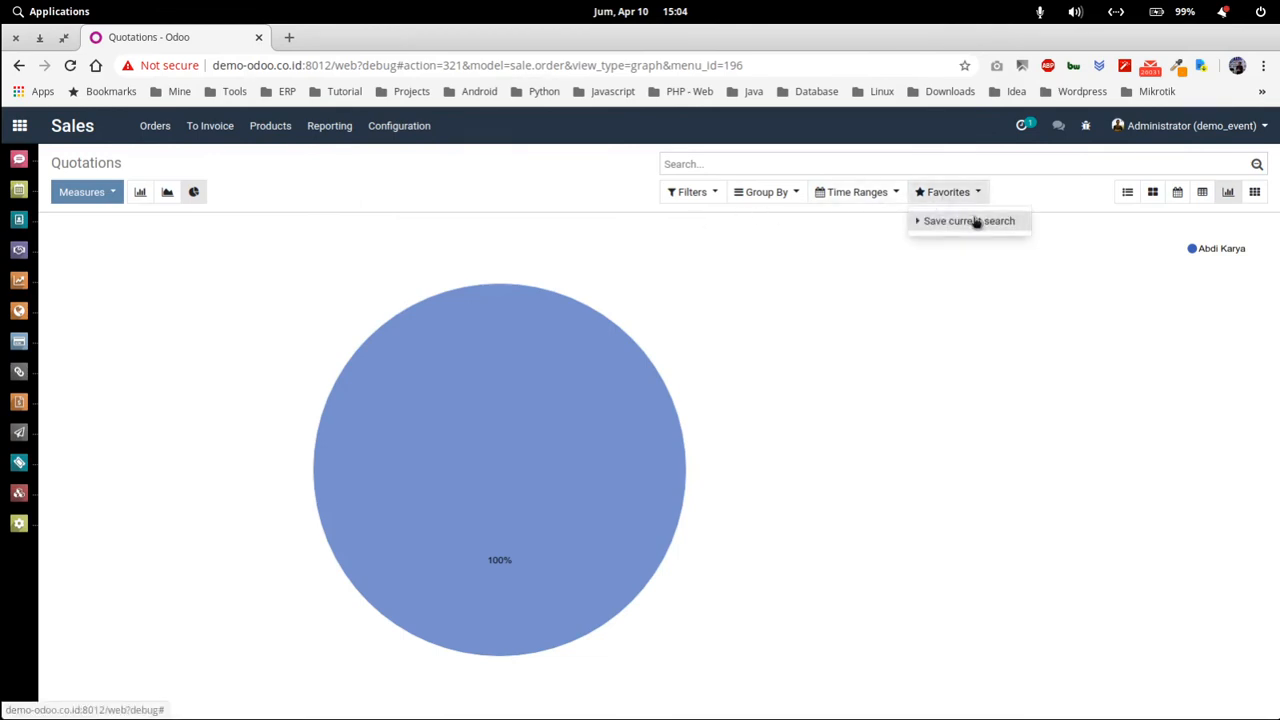
{"action": "left_click", "coordinate": [968, 221]}
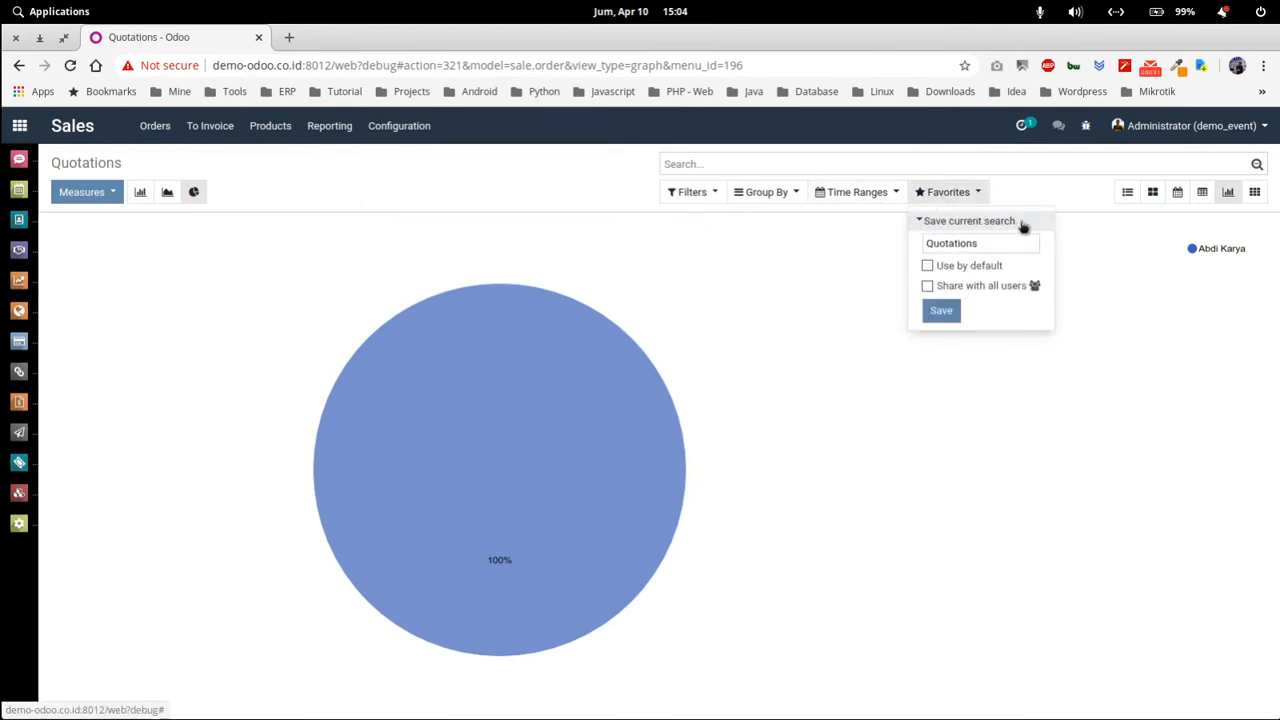
{"action": "left_click", "coordinate": [941, 311]}
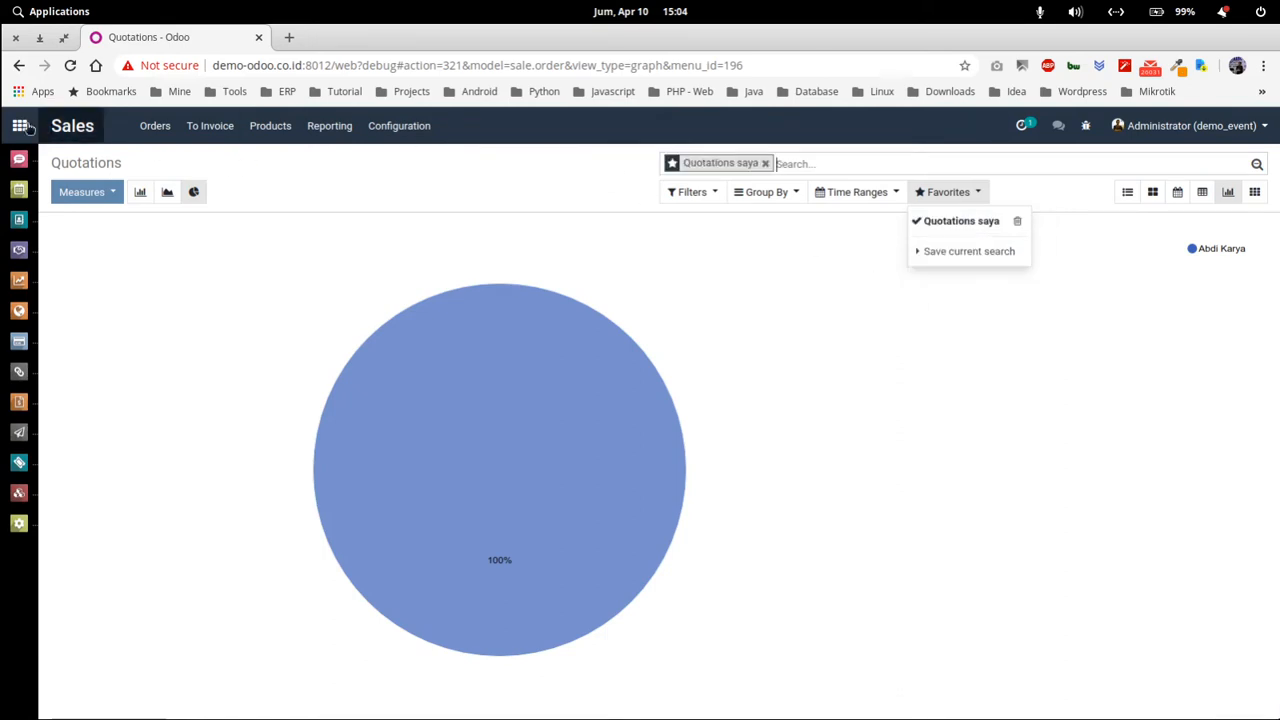
{"action": "left_click", "coordinate": [95, 134]}
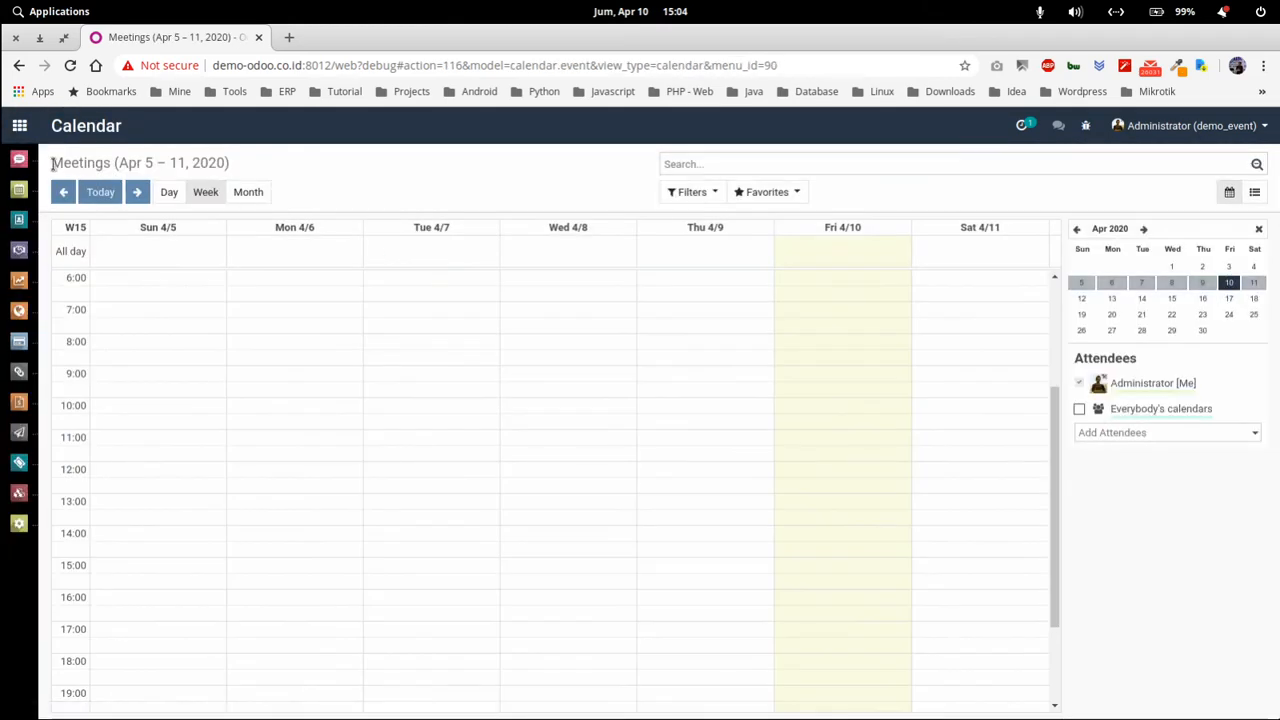
View the Calendar app's Apr 5–11, 2020 meetings week, then reopen the Sales app.
{"action": "left_click", "coordinate": [20, 126]}
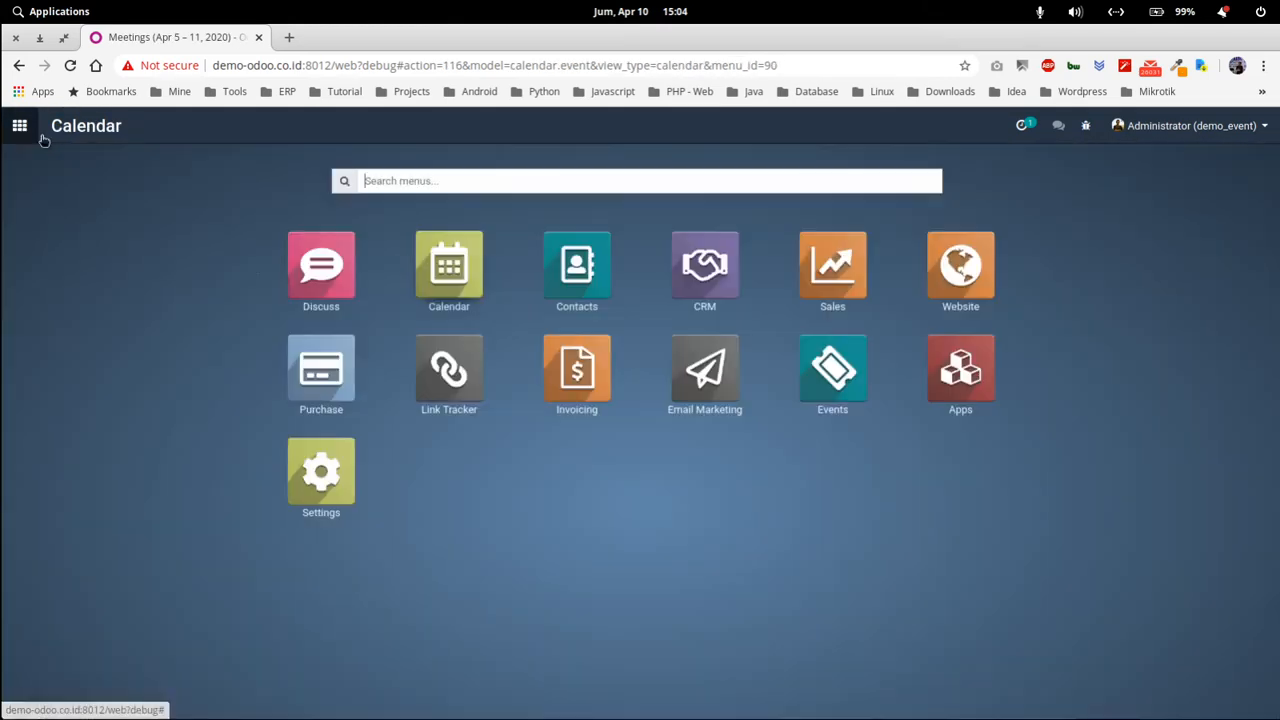
{"action": "left_click", "coordinate": [452, 312]}
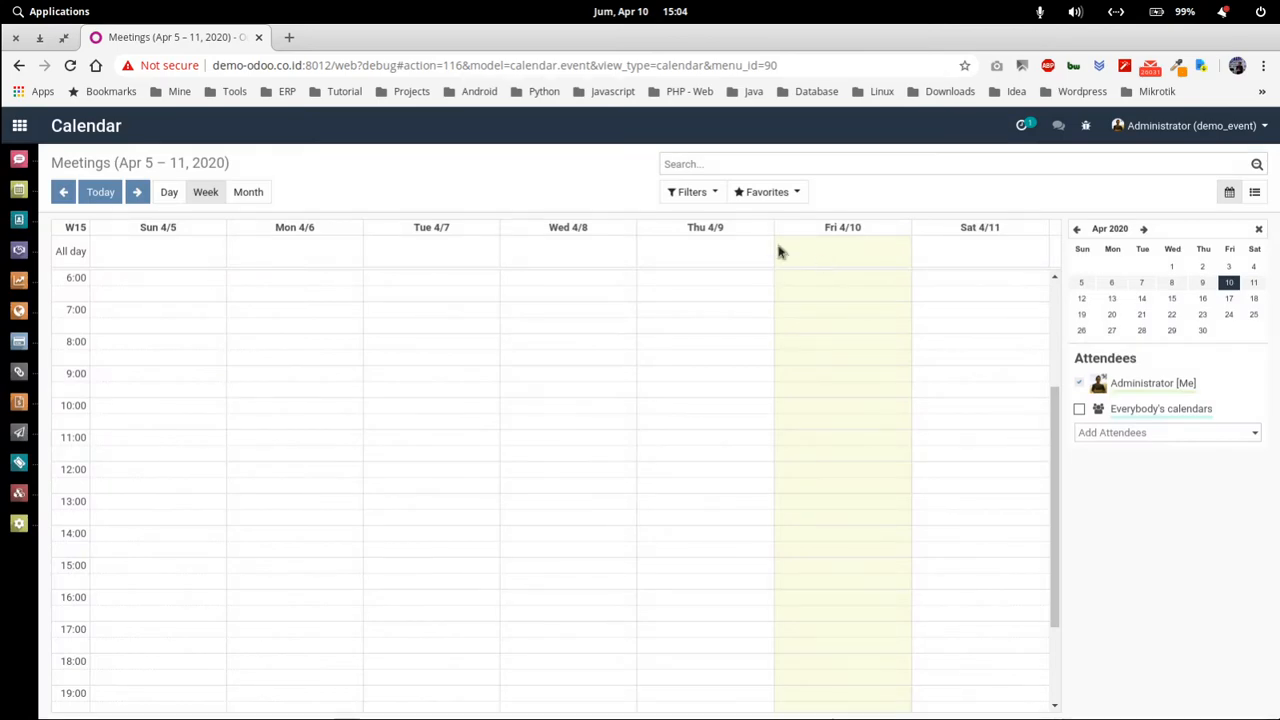
{"action": "left_click", "coordinate": [24, 128]}
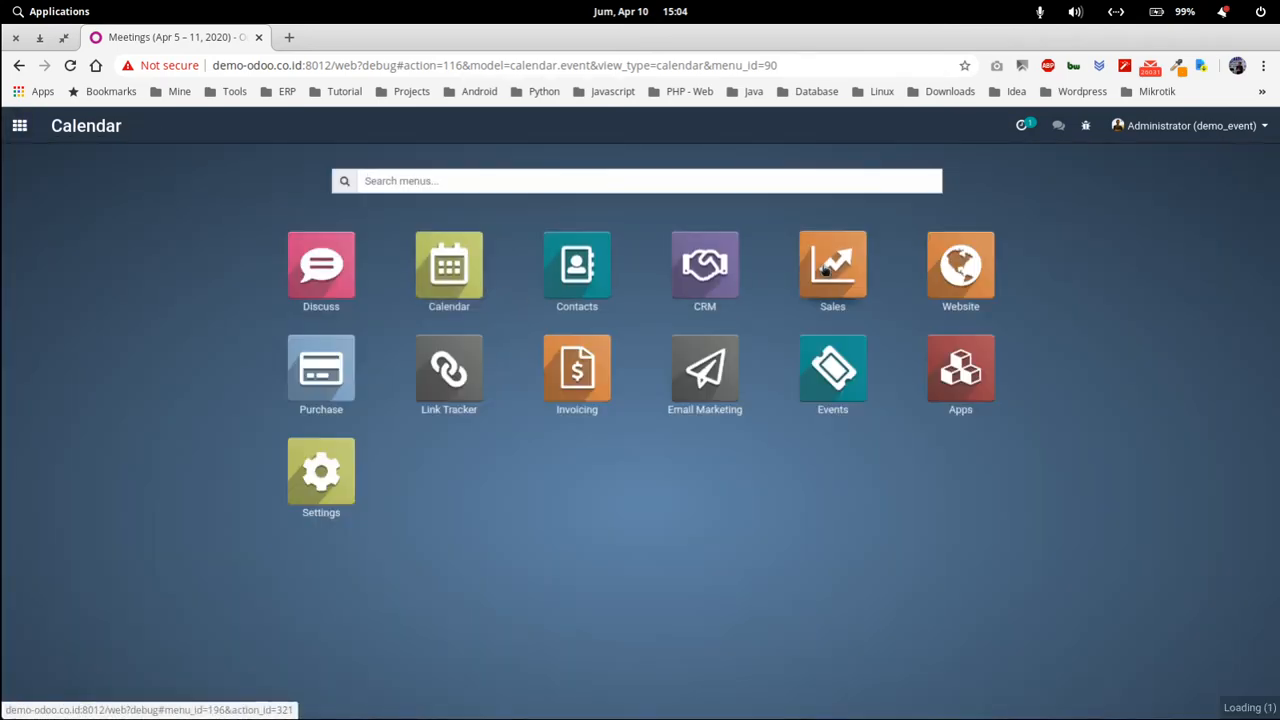
{"action": "left_click", "coordinate": [825, 270]}
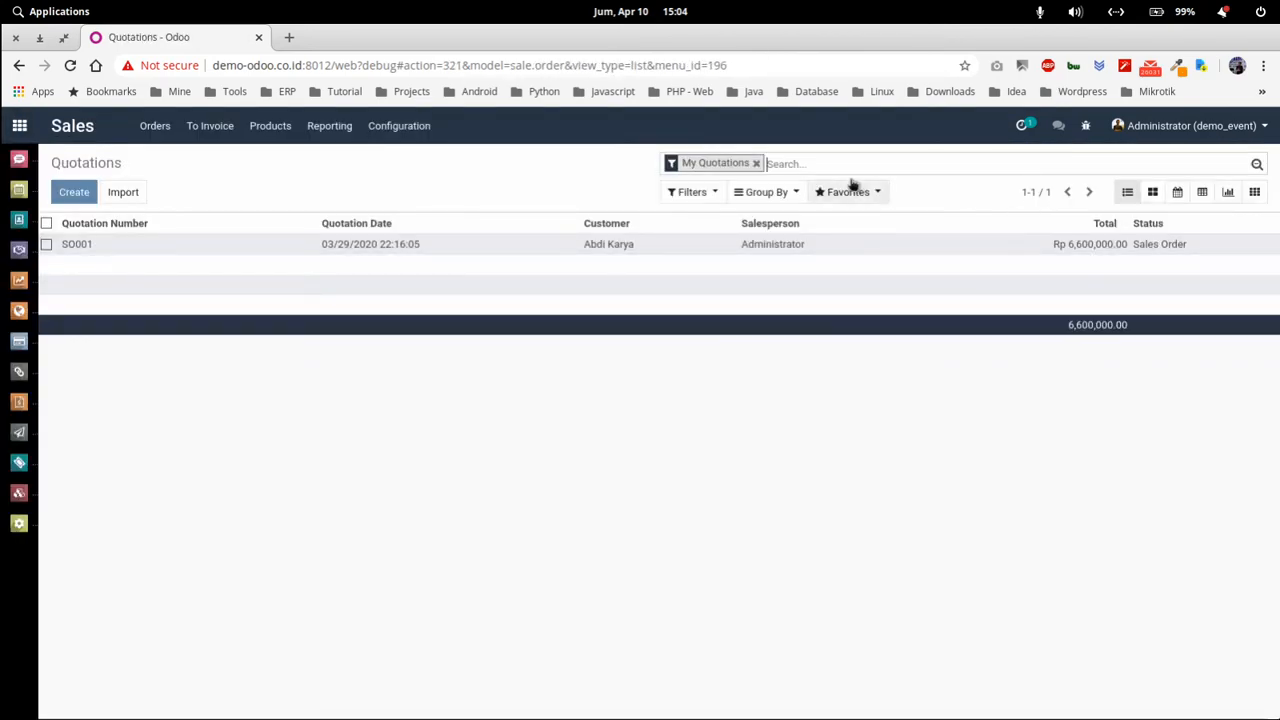
Apply the saved 'Quotations saya' favorite search to the Quotations list.
{"action": "left_click", "coordinate": [876, 194]}
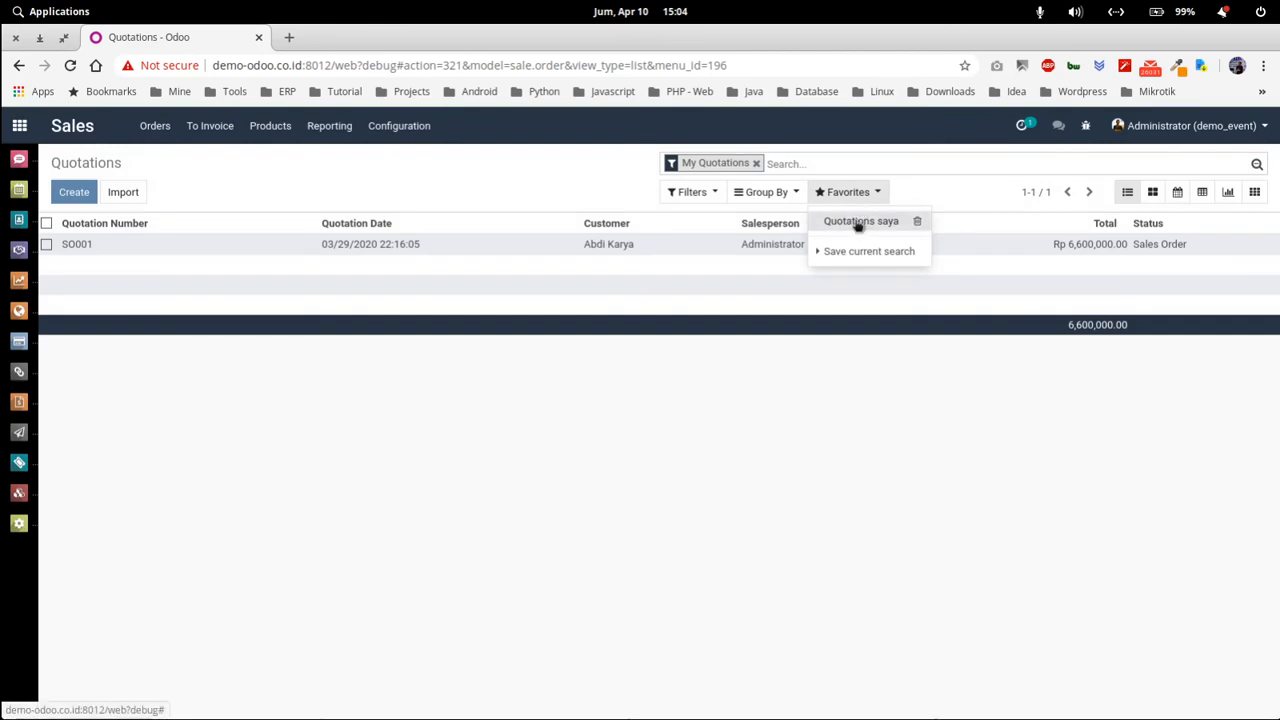
{"action": "left_click", "coordinate": [857, 223]}
{"action": "left_click", "coordinate": [580, 195]}
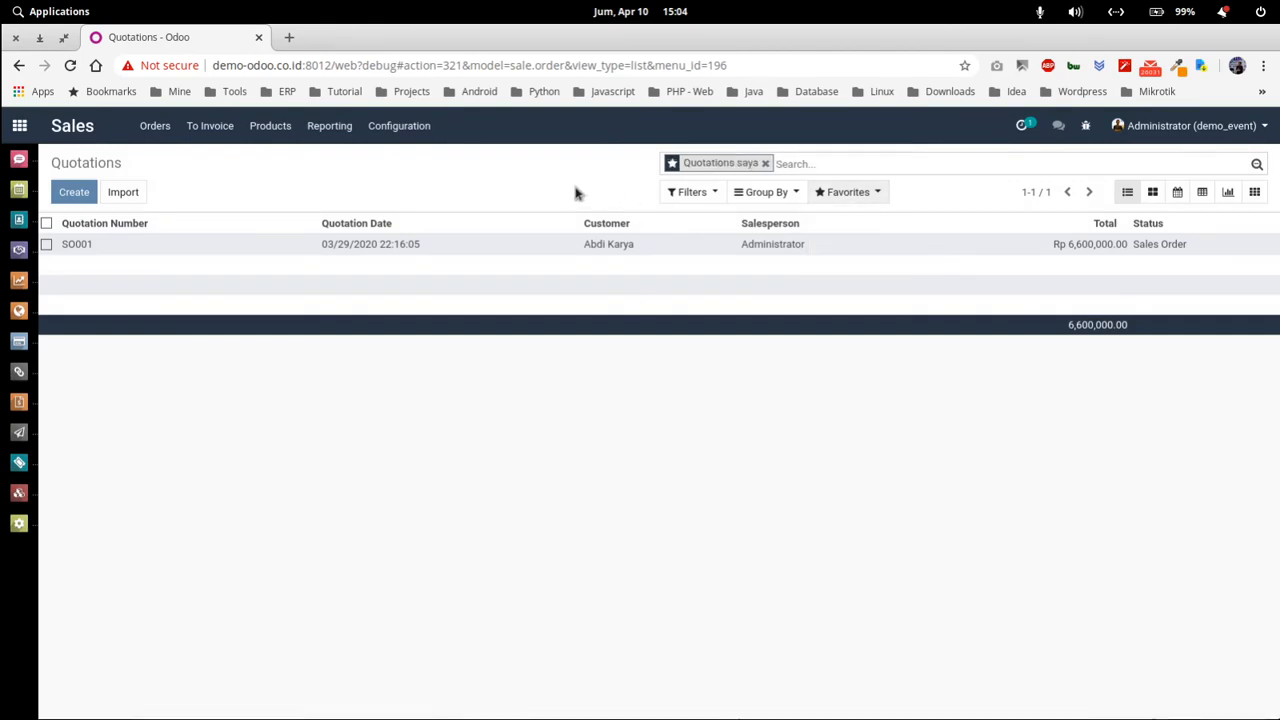
Remove the 'Quotations saya' filter facet so no search filter remains.
{"action": "left_click", "coordinate": [695, 190]}
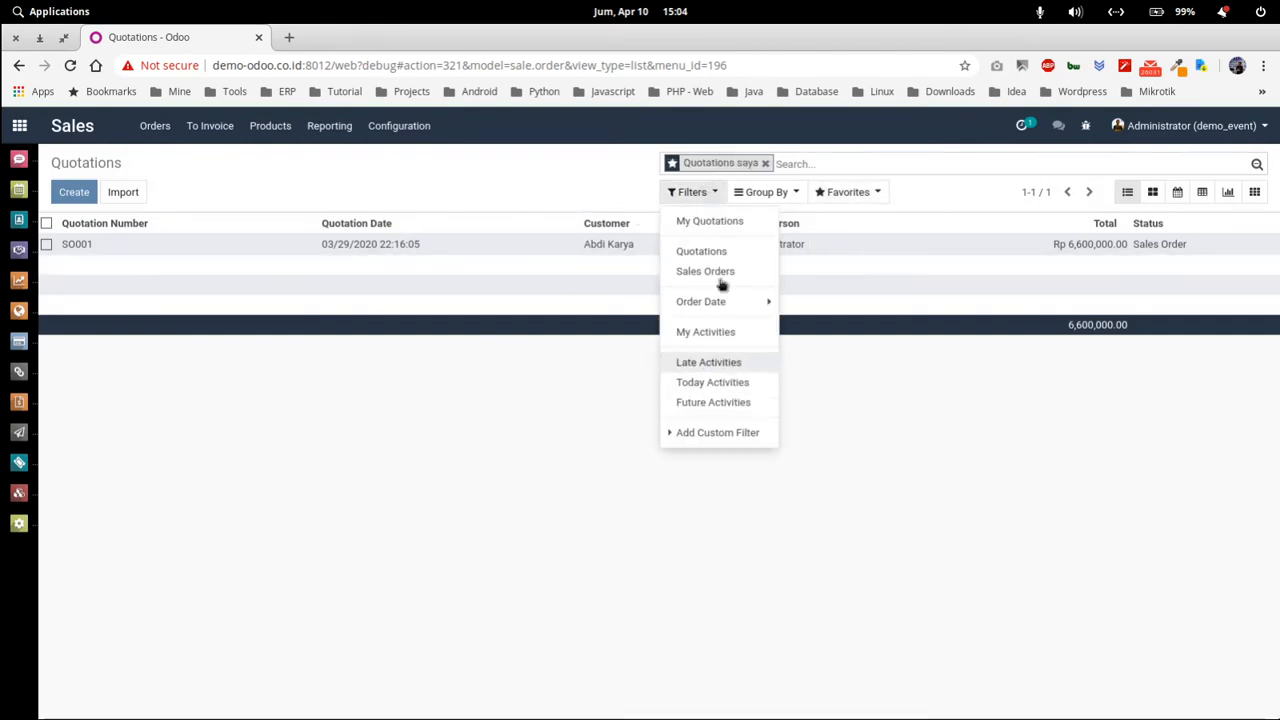
{"action": "left_click", "coordinate": [557, 168]}
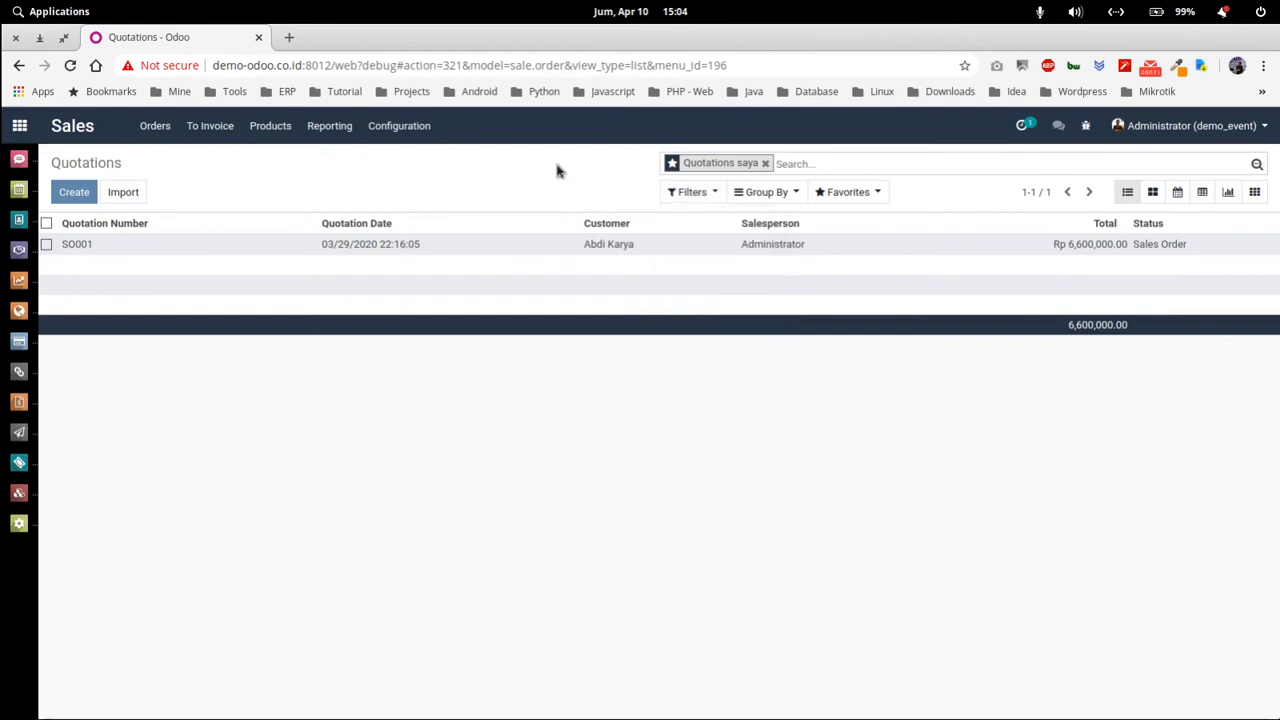
{"action": "left_click", "coordinate": [765, 163]}
{"action": "left_click", "coordinate": [690, 191]}
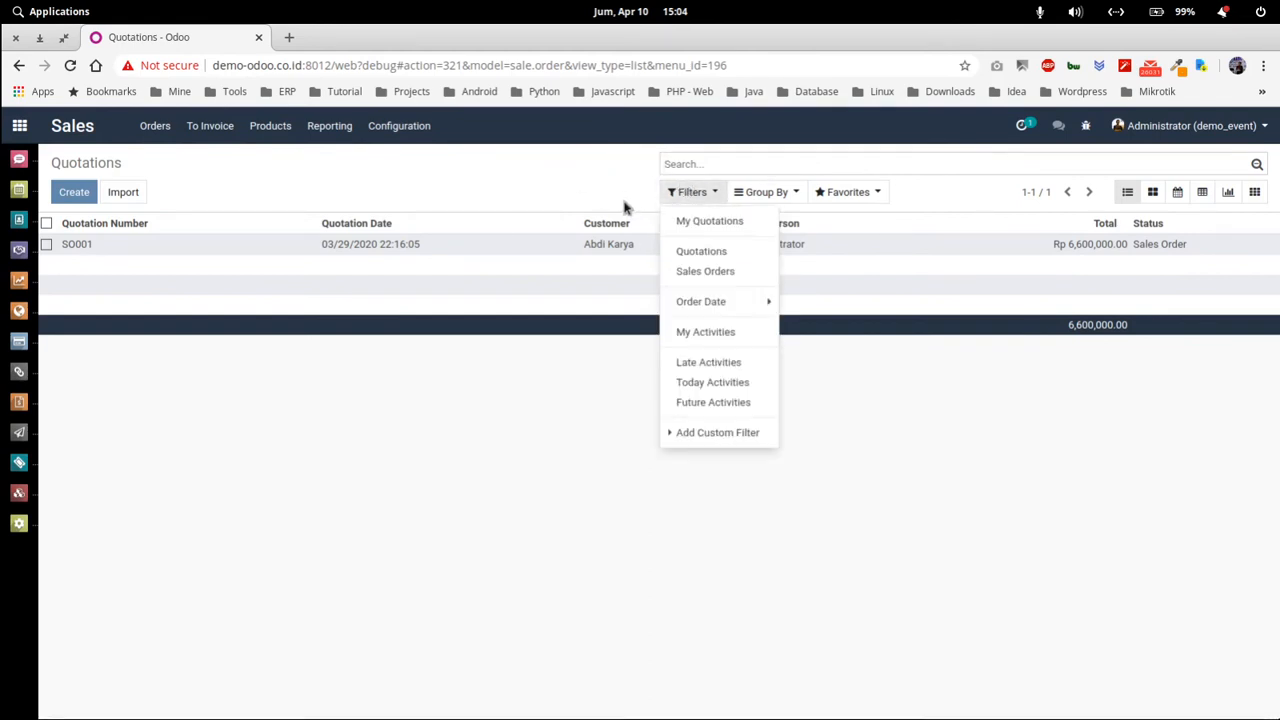
{"action": "left_click", "coordinate": [600, 190]}
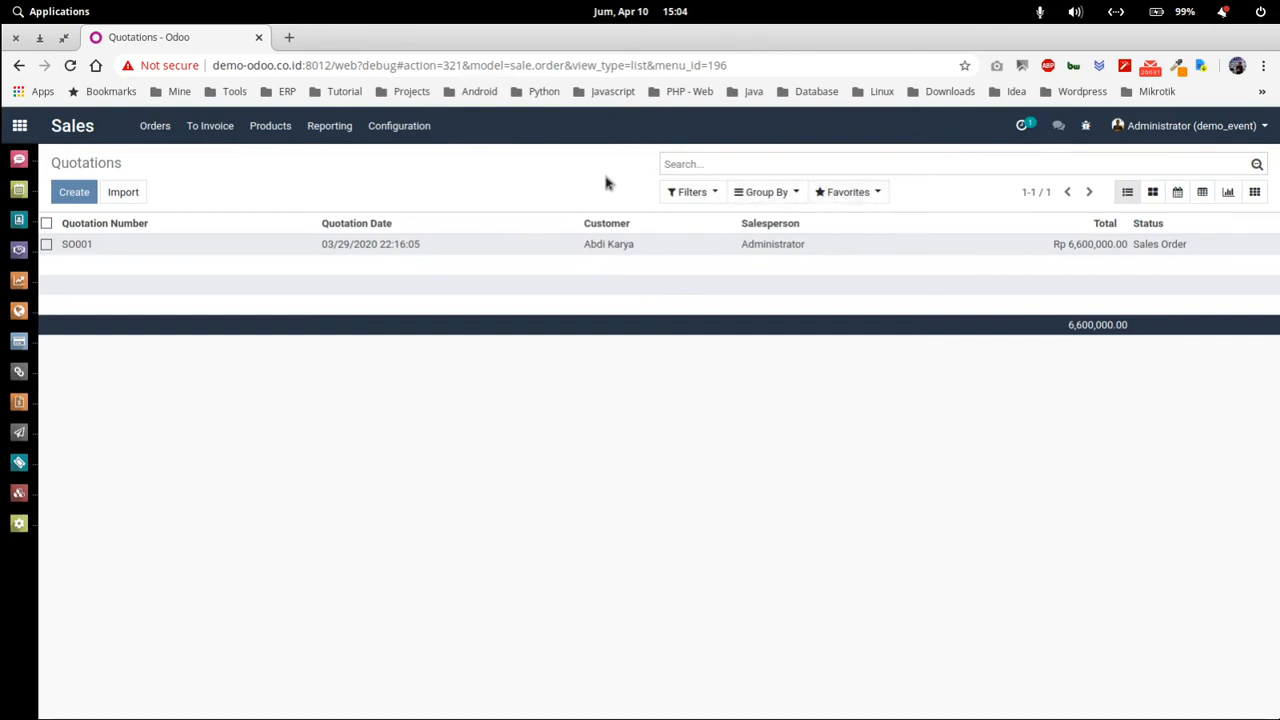
Look over the favorites and the apps home screen, then return to the Quotations list.
{"action": "left_click", "coordinate": [850, 193]}
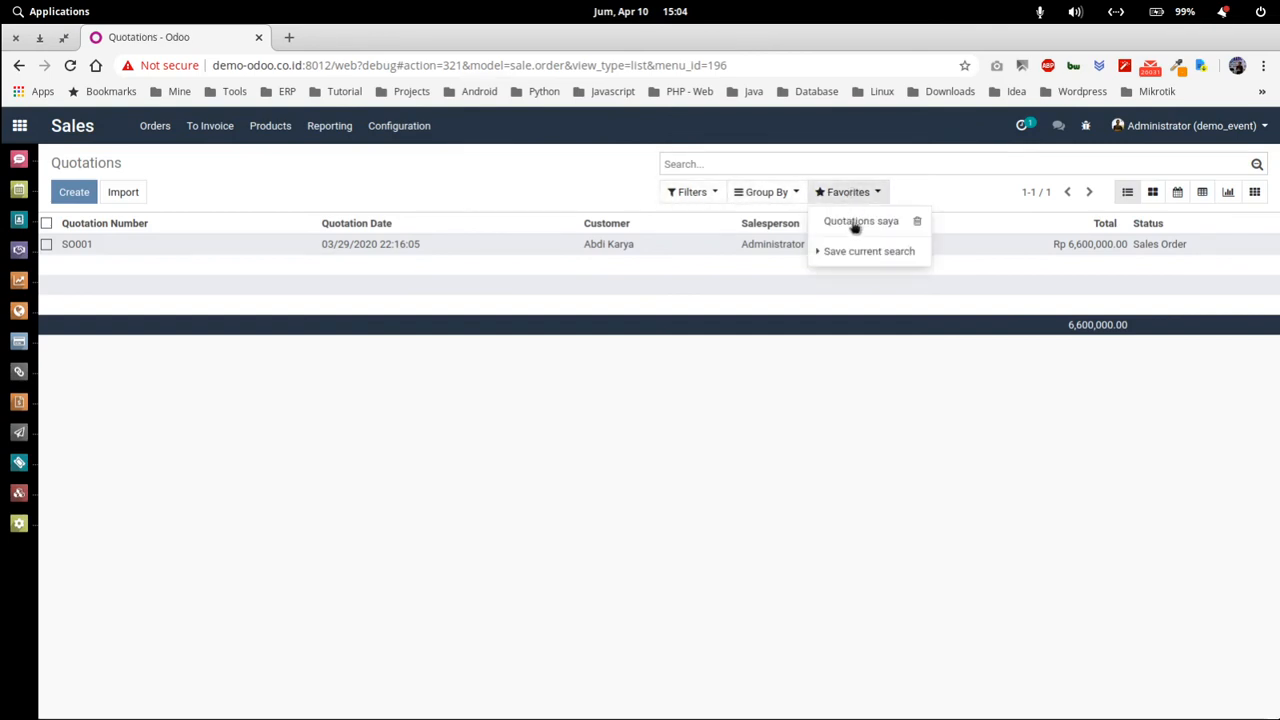
{"action": "left_click", "coordinate": [565, 177]}
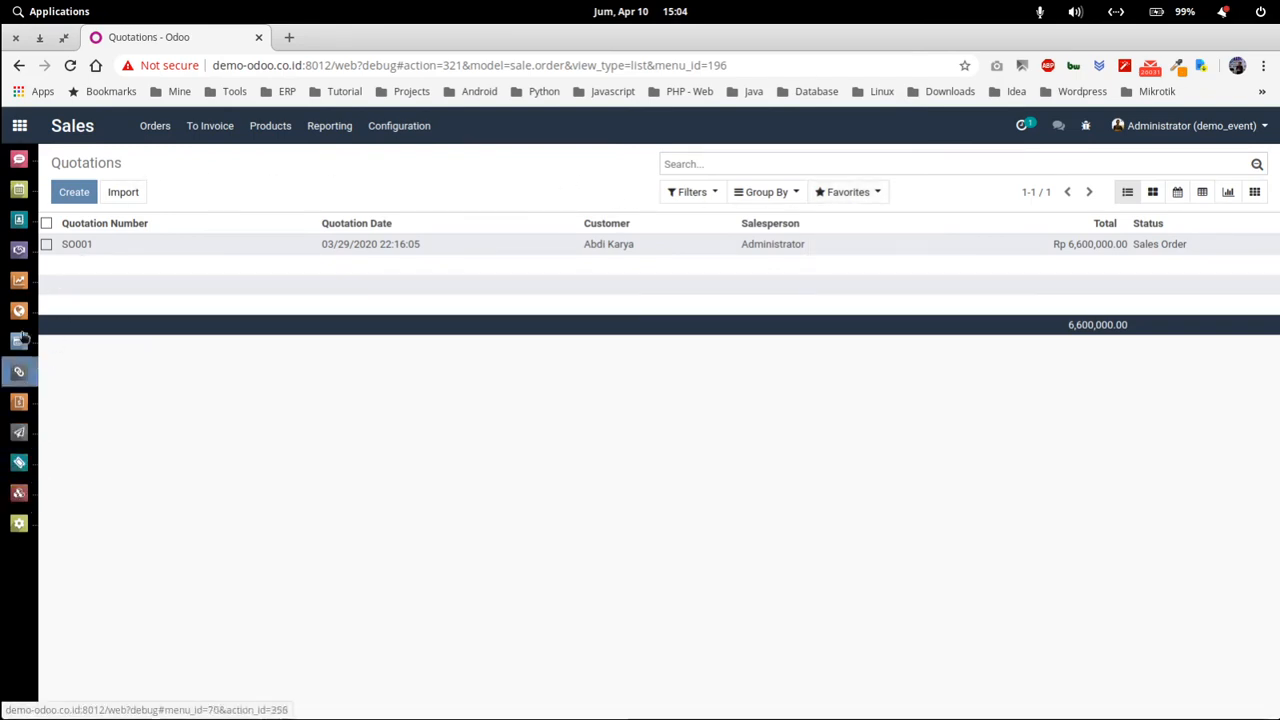
{"action": "left_click", "coordinate": [847, 193]}
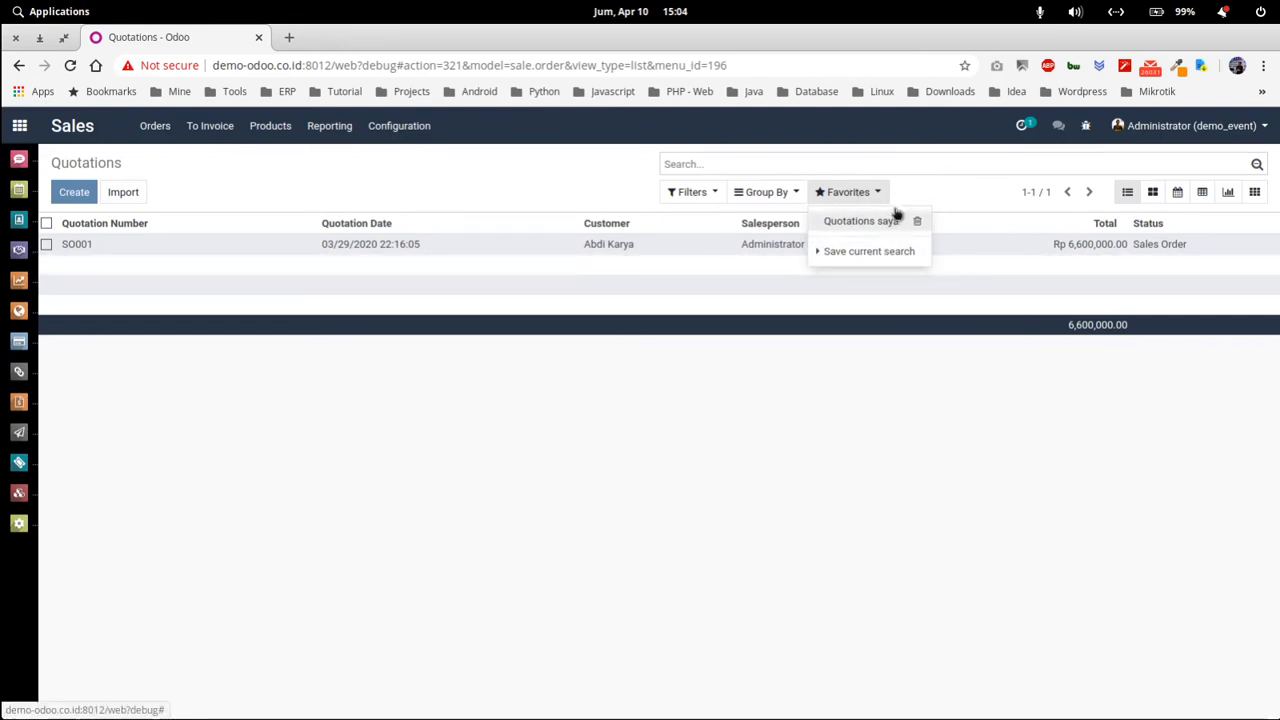
{"action": "left_click", "coordinate": [582, 174]}
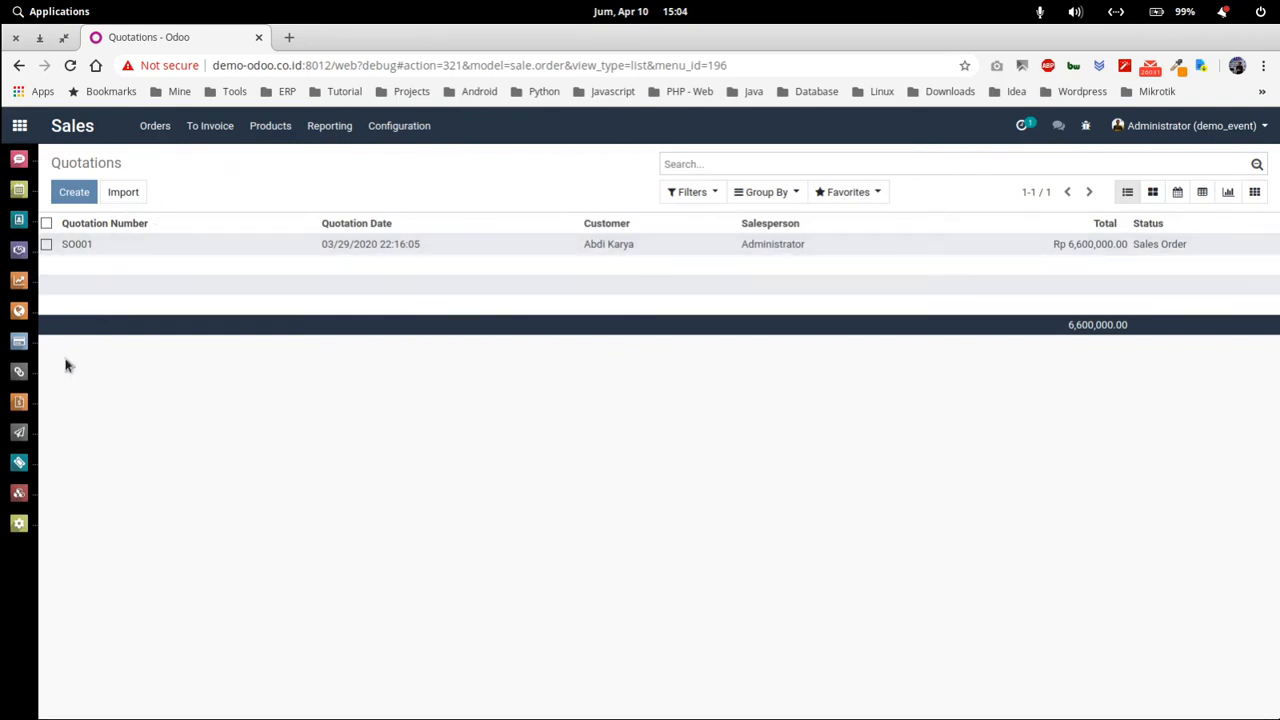
{"action": "left_click", "coordinate": [24, 131]}
{"action": "left_click", "coordinate": [22, 130]}
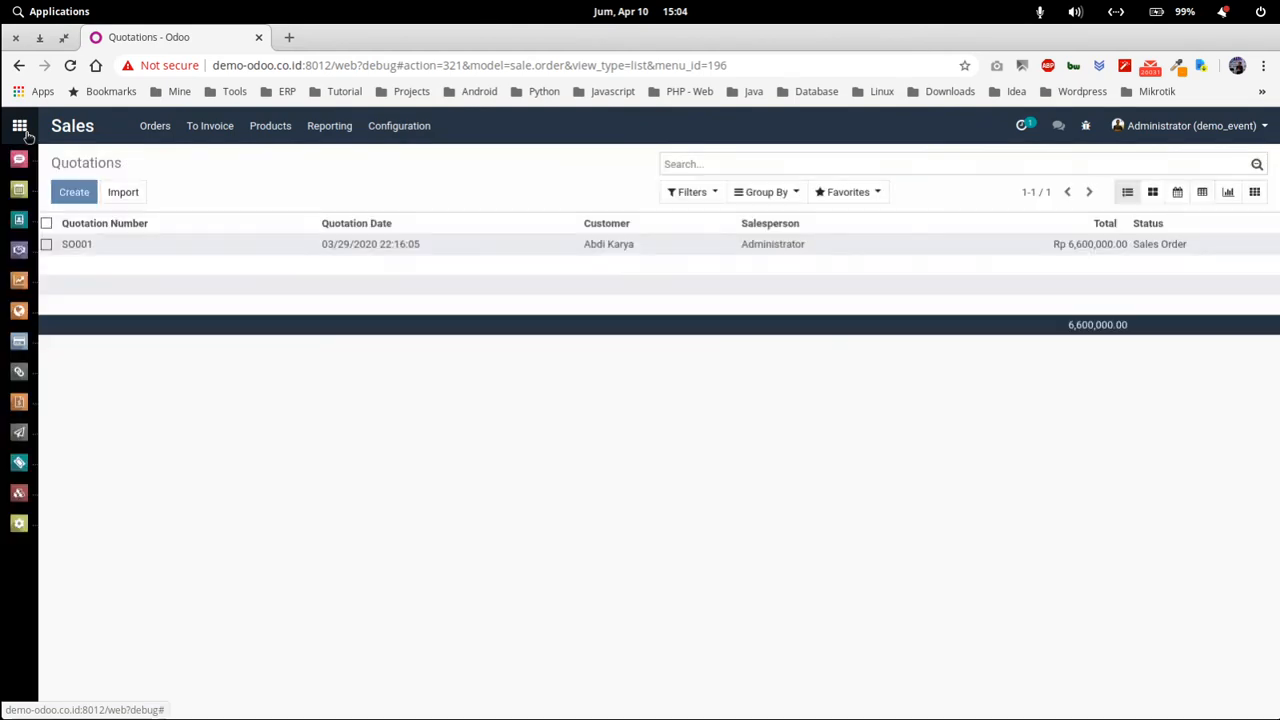
Log out of Odoo as Administrator and go to the website's home page.
{"action": "left_click", "coordinate": [1248, 127]}
{"action": "left_click", "coordinate": [1170, 268]}
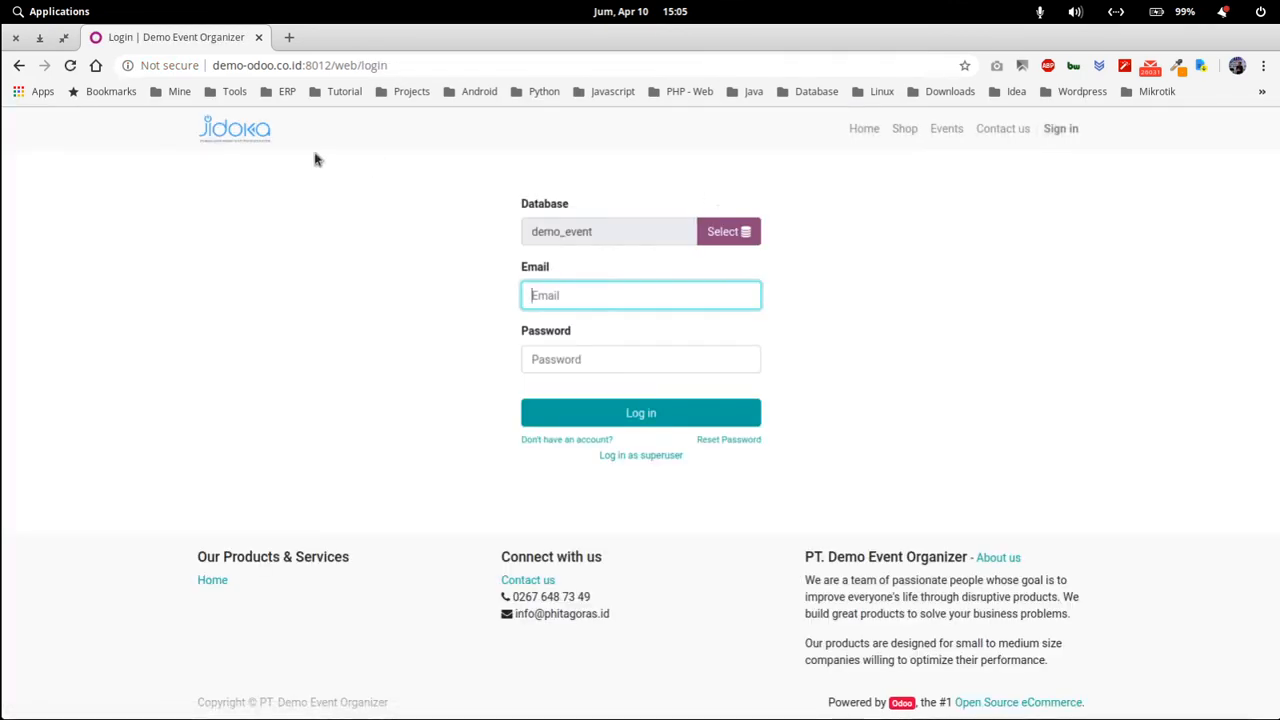
{"action": "left_click", "coordinate": [238, 138]}
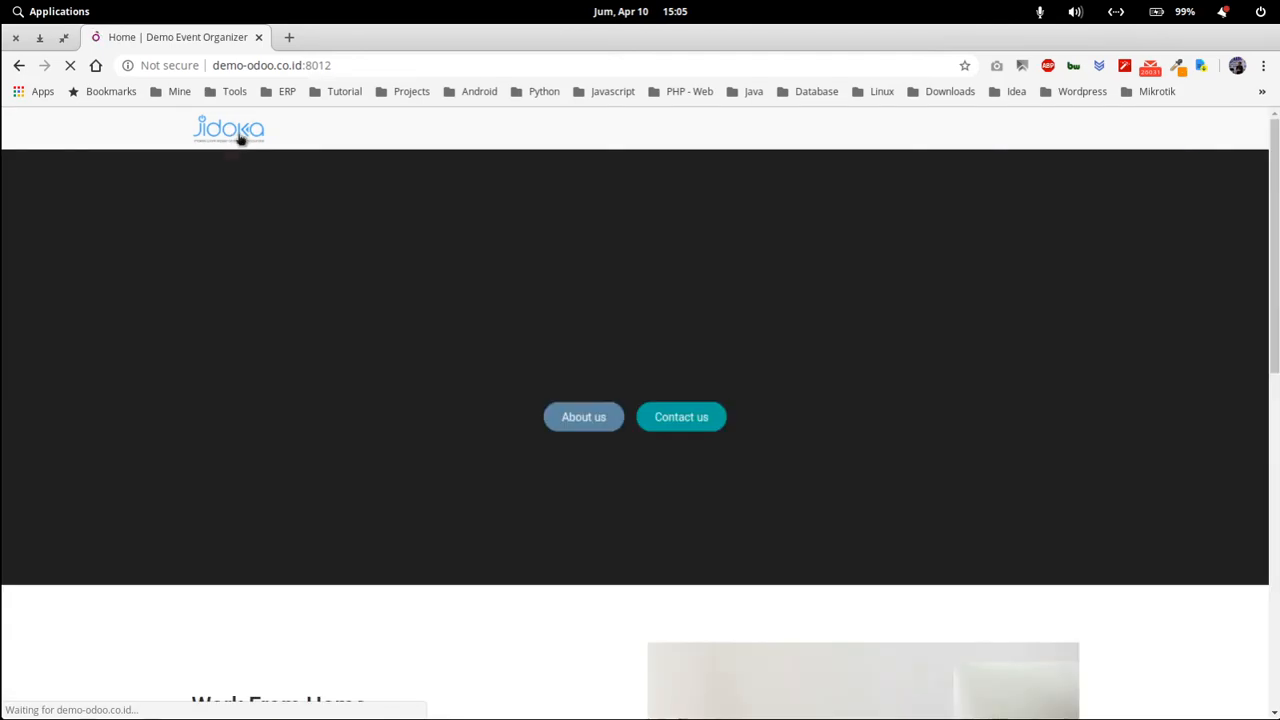
Browse the website home page, view the Sign in page, then return Home.
{"action": "scroll", "coordinate": [309, 385], "scroll_direction": "down", "scroll_amount": 10}
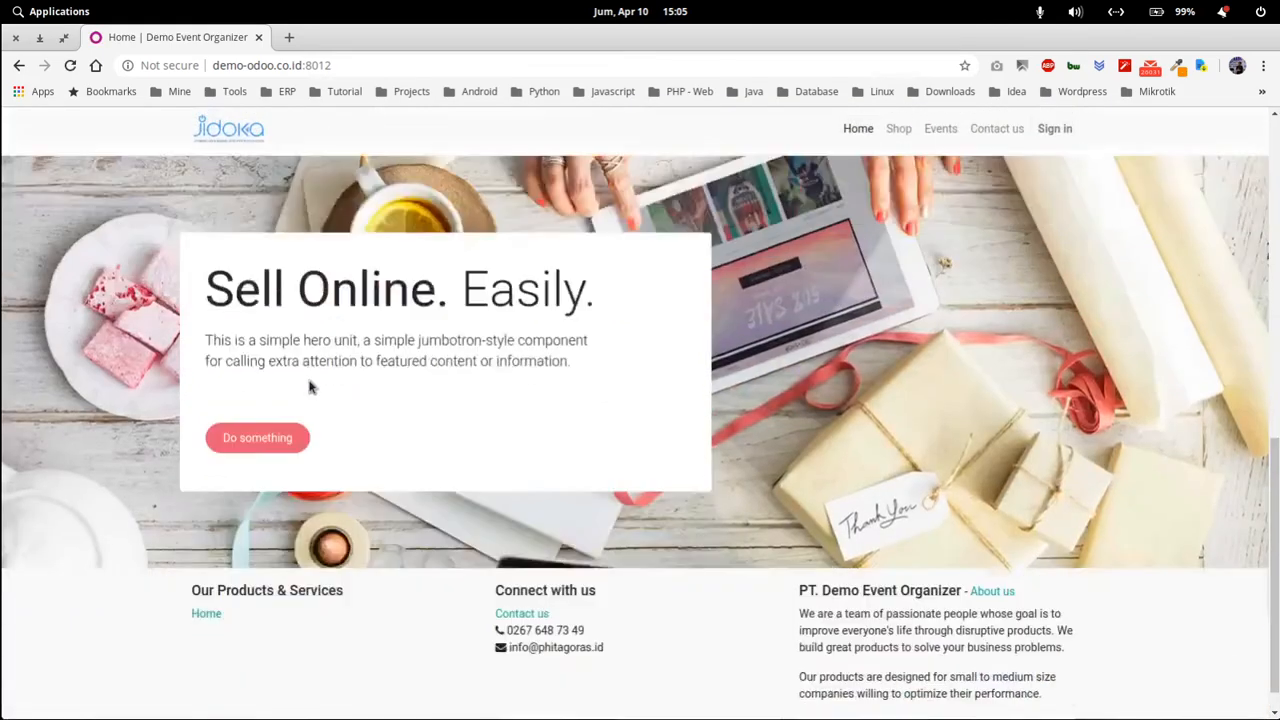
{"action": "scroll", "coordinate": [309, 388], "scroll_direction": "up", "scroll_amount": 10}
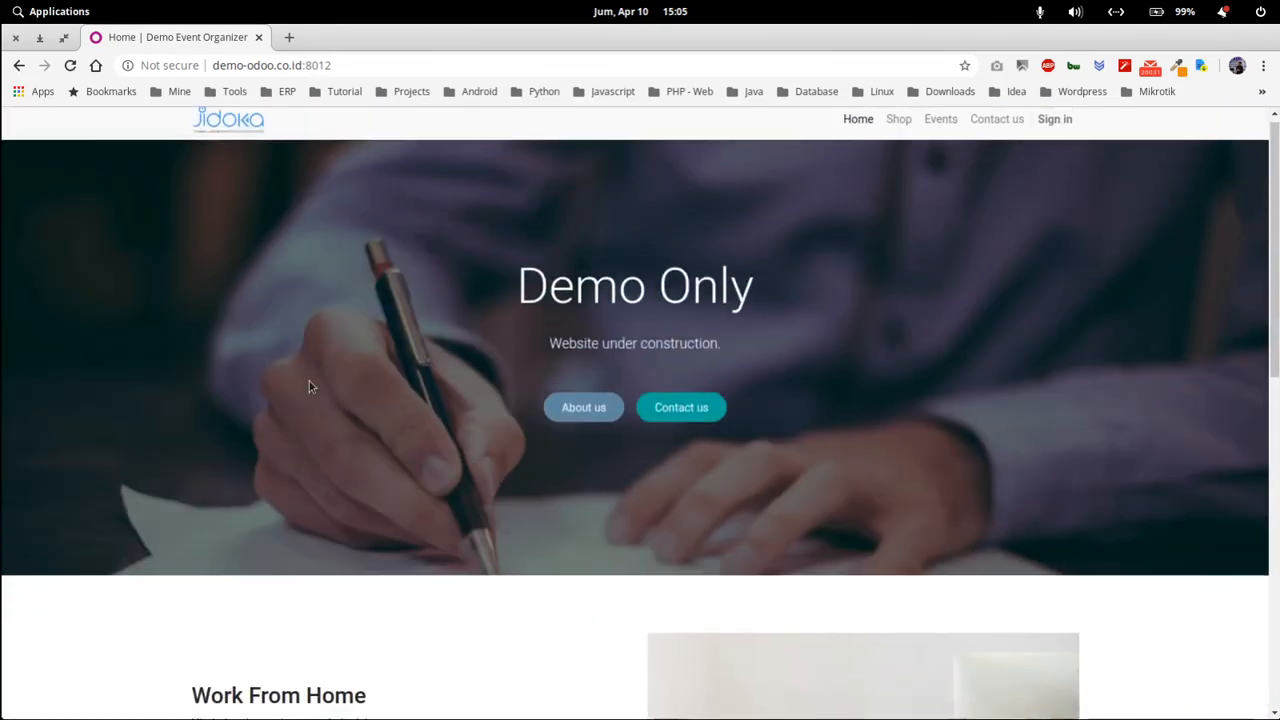
{"action": "scroll", "coordinate": [309, 388], "scroll_direction": "down", "scroll_amount": 1}
{"action": "scroll", "coordinate": [309, 387], "scroll_direction": "down", "scroll_amount": 3}
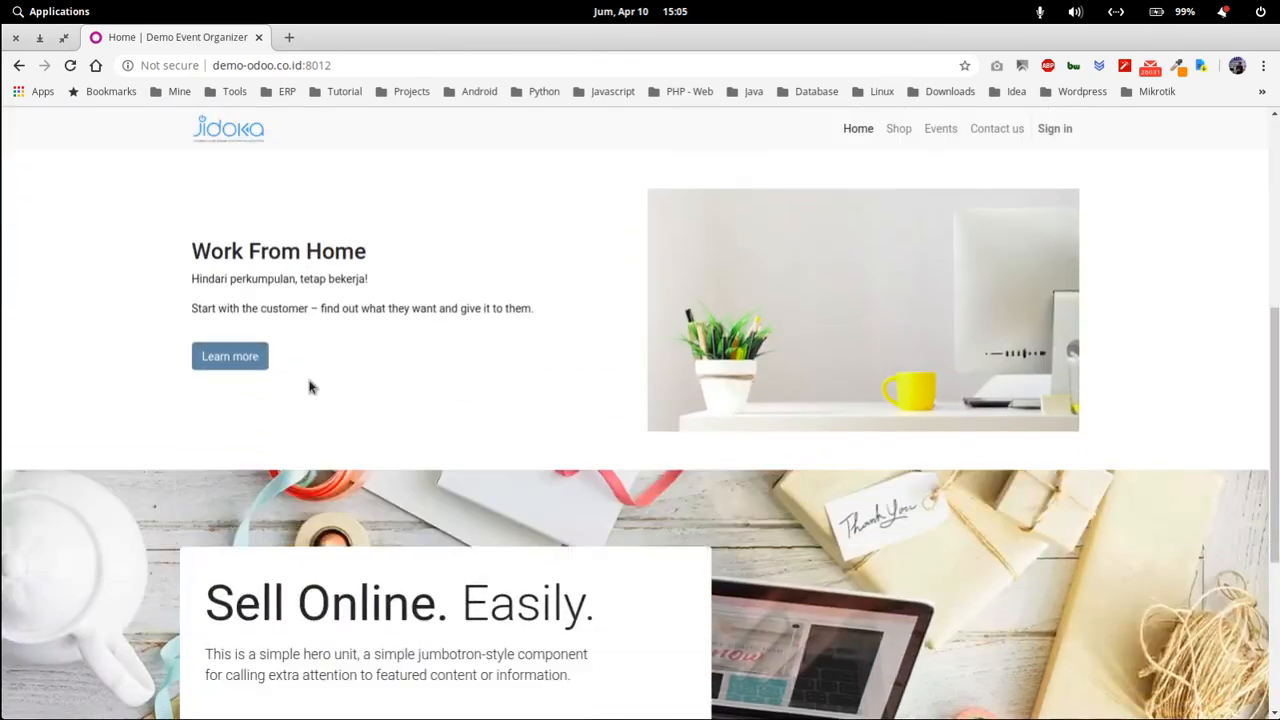
{"action": "scroll", "coordinate": [309, 387], "scroll_direction": "up", "scroll_amount": 4}
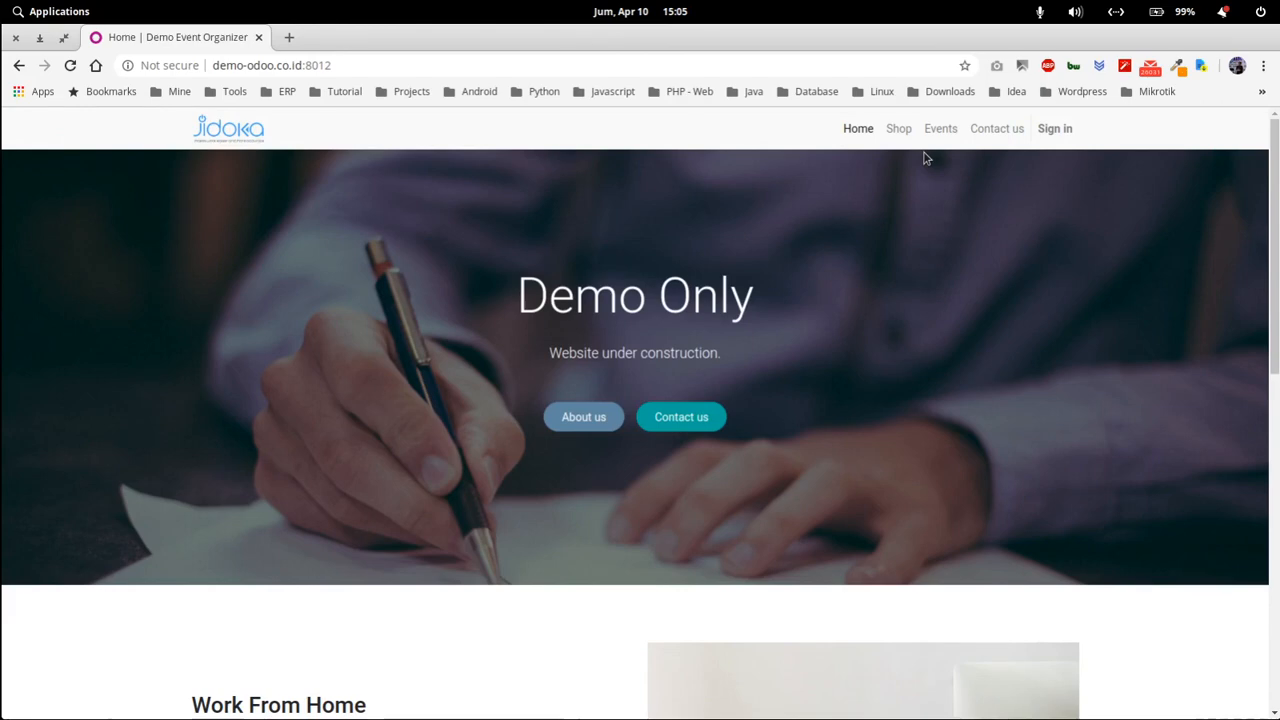
{"action": "scroll", "coordinate": [875, 428], "scroll_direction": "down", "scroll_amount": 5}
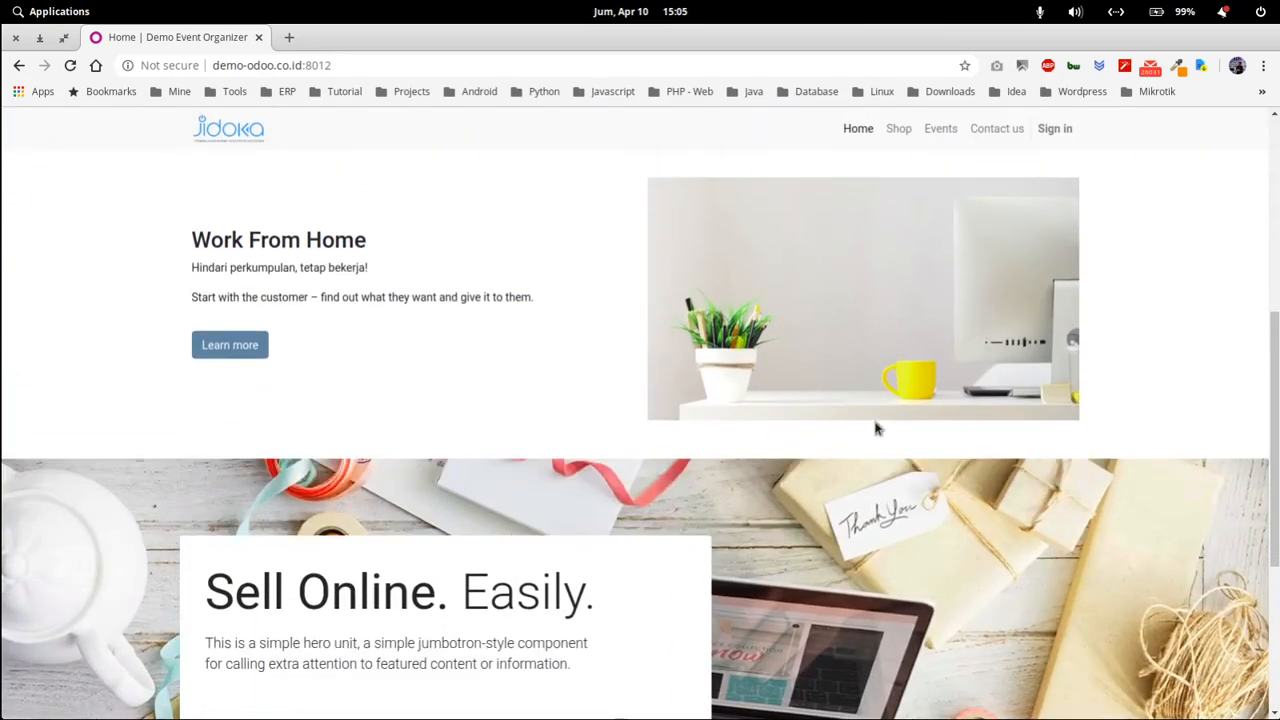
{"action": "scroll", "coordinate": [875, 428], "scroll_direction": "up", "scroll_amount": 5}
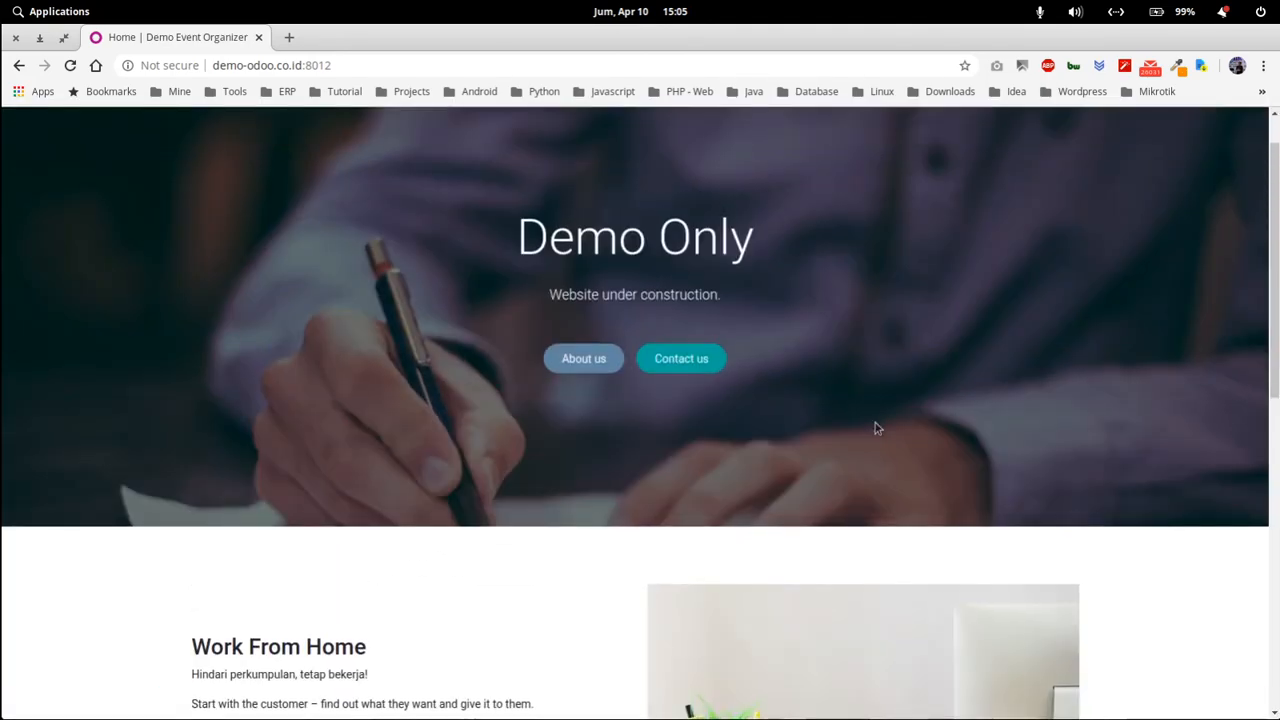
{"action": "scroll", "coordinate": [875, 428], "scroll_direction": "up", "scroll_amount": 1}
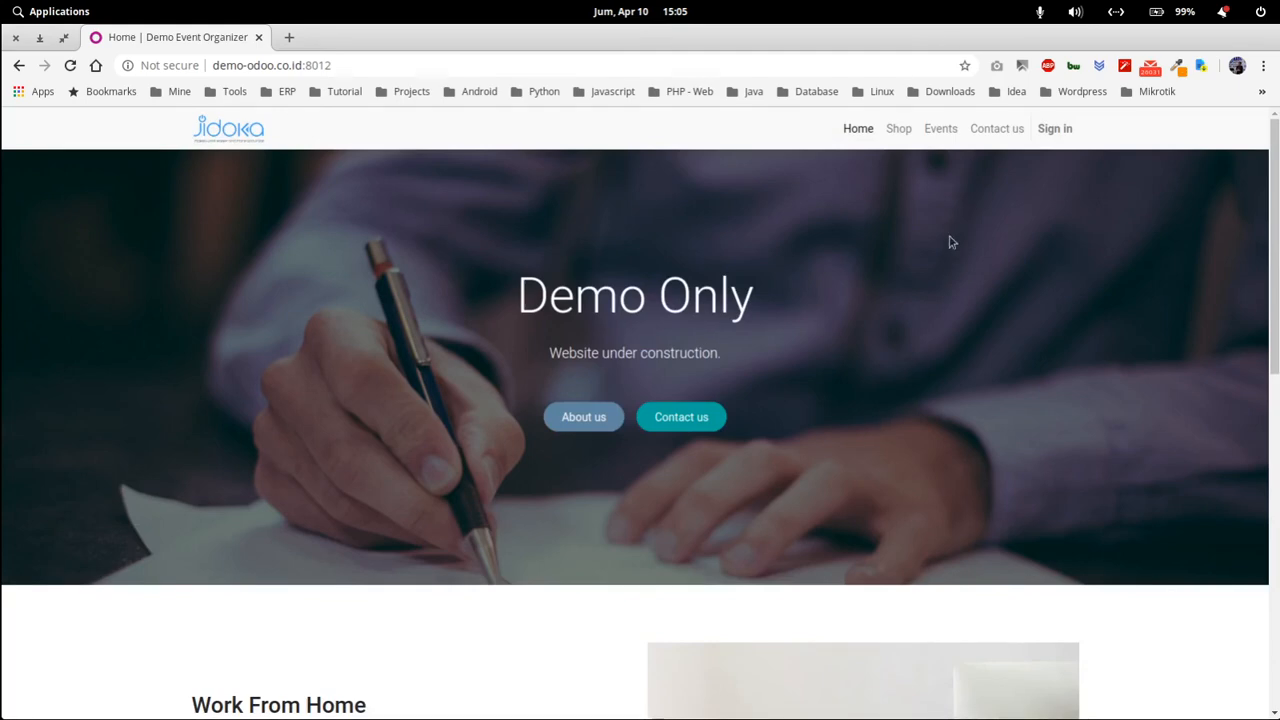
{"action": "left_click", "coordinate": [1055, 130]}
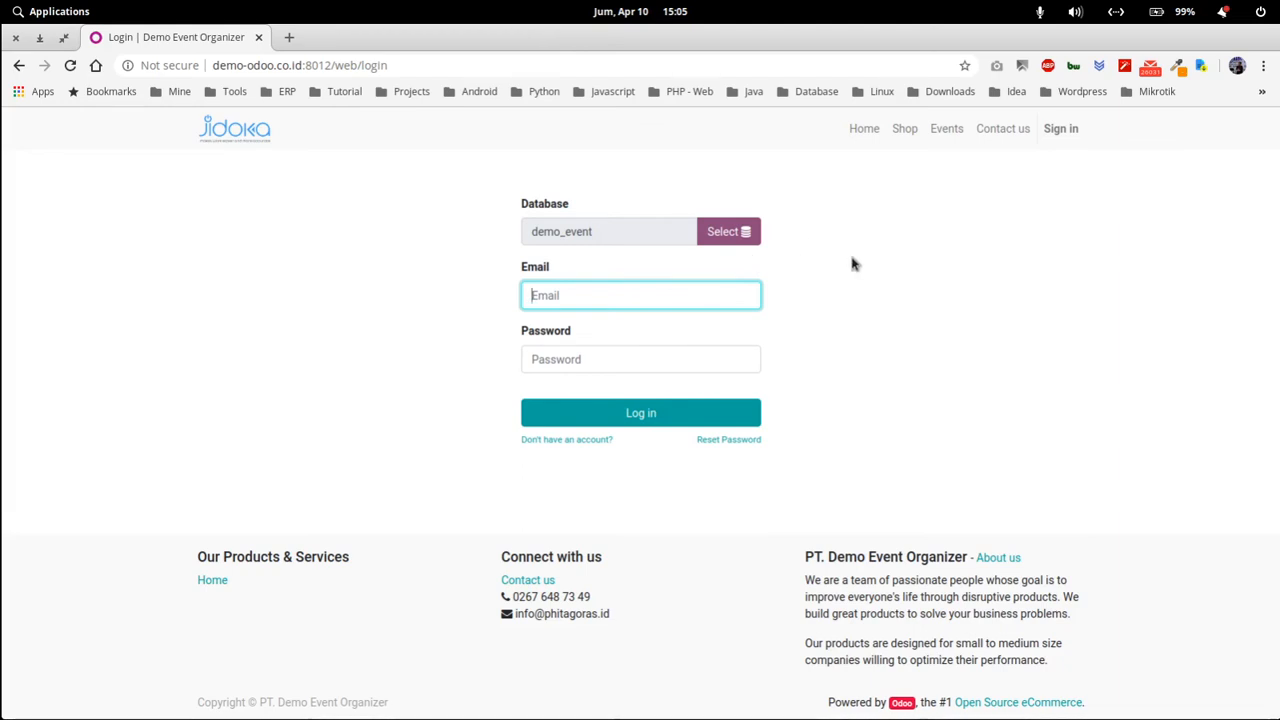
{"action": "left_click", "coordinate": [865, 130]}
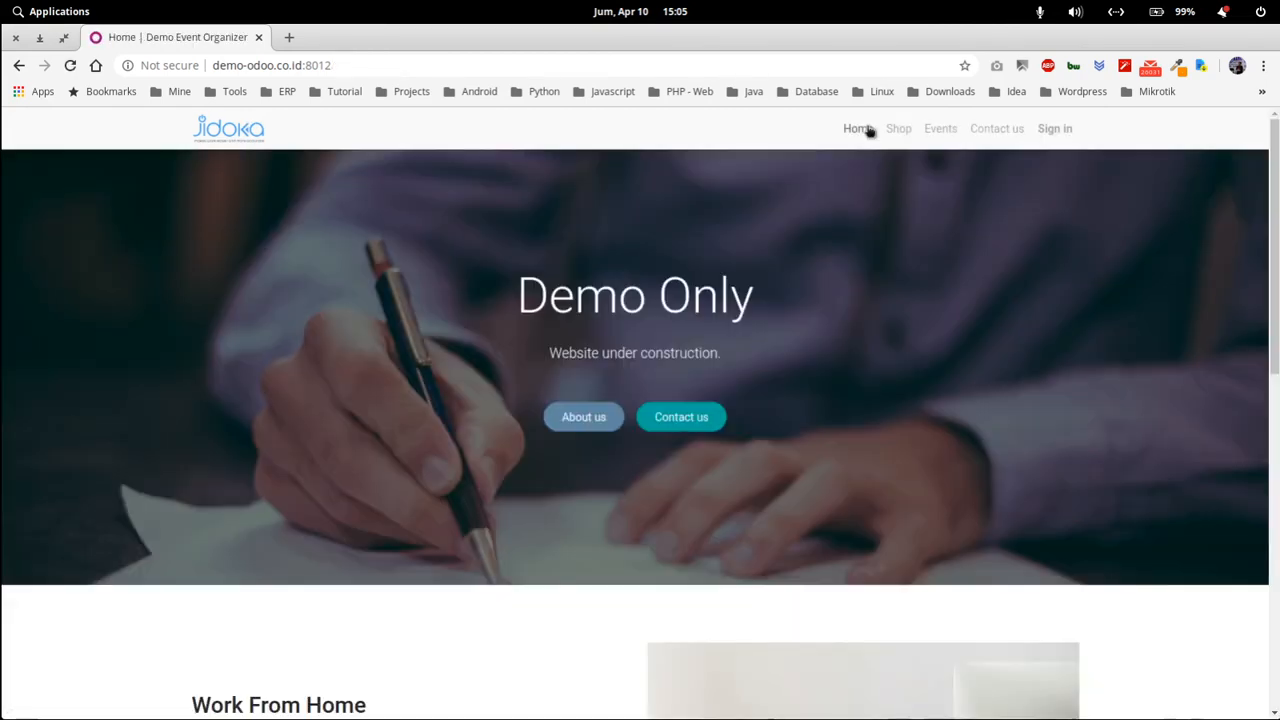